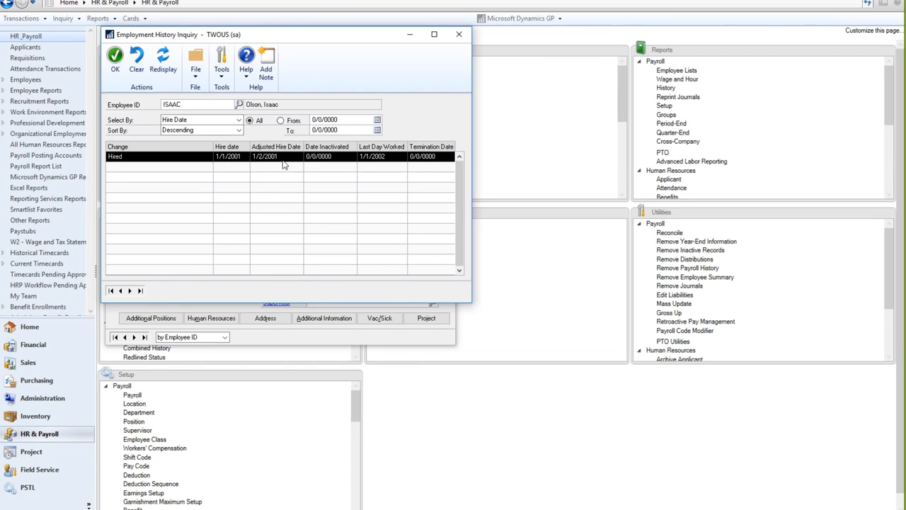
# Close the Employment History Inquiry after confirming the single Hired entry from 1/1/2001.
pyautogui.click(459, 34)
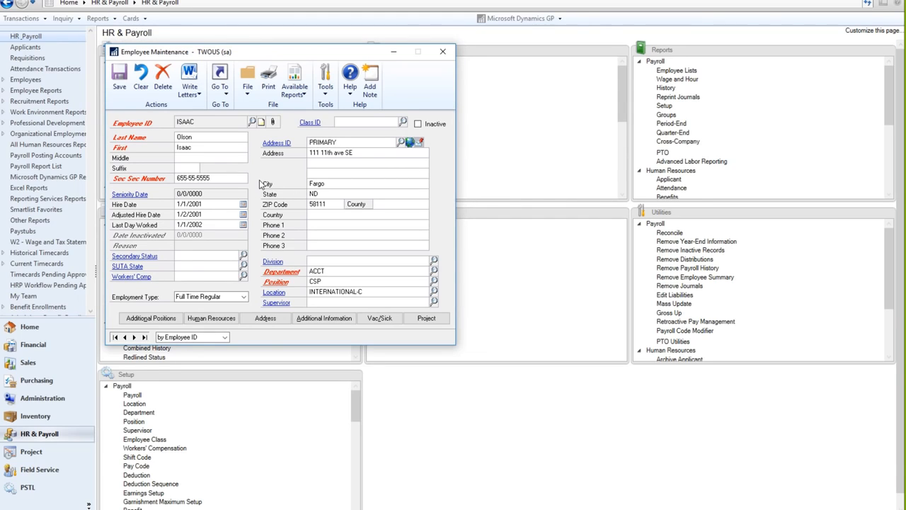
# Start a termination checklist for the employee using the Standard checklist.
pyautogui.click(443, 52)
pyautogui.moveTo(621, 103); pyautogui.dragTo(616, 167)
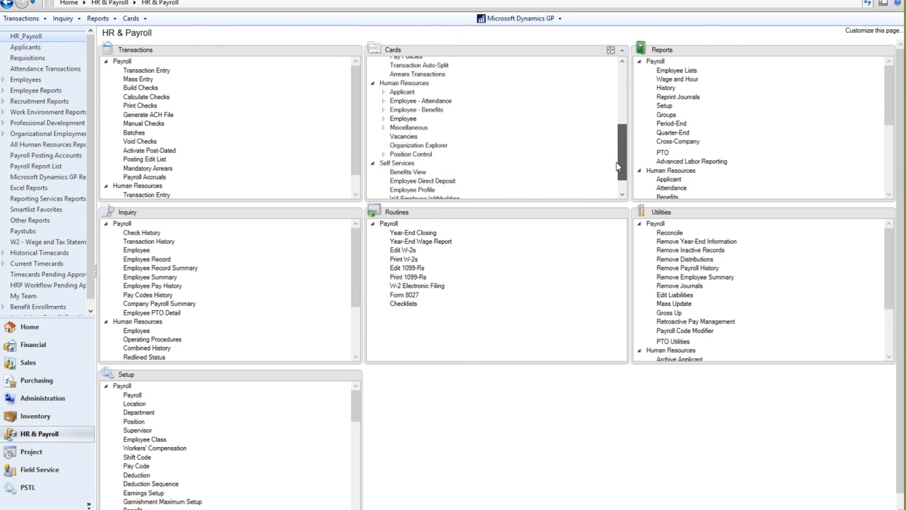
pyautogui.click(383, 119)
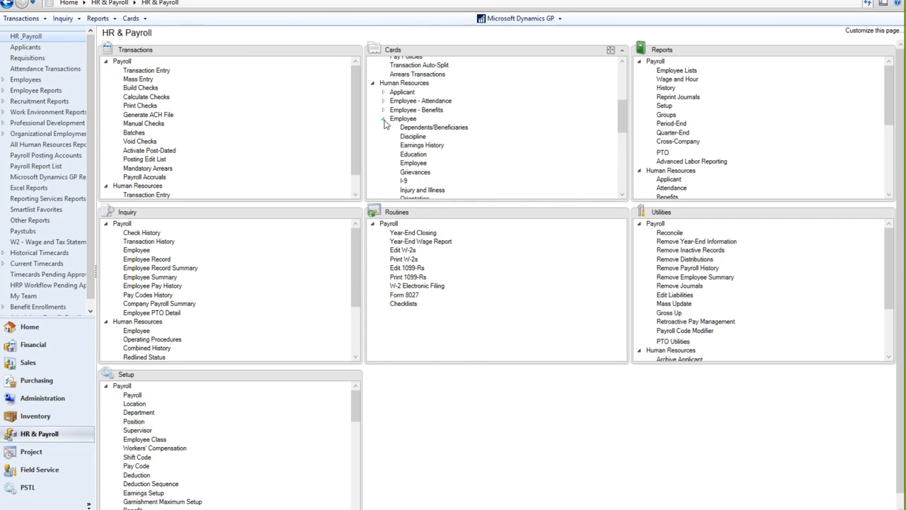
pyautogui.moveTo(621, 126); pyautogui.dragTo(625, 153)
pyautogui.click(419, 155)
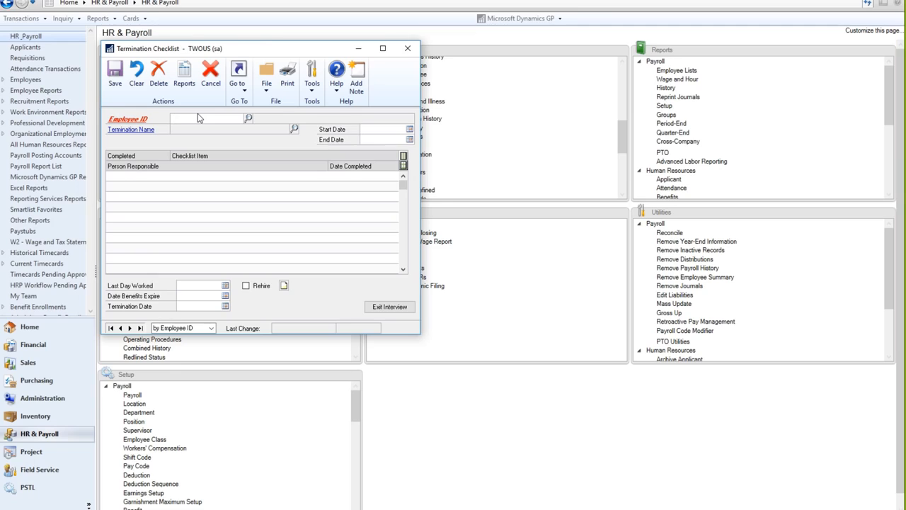
pyautogui.write('ISAAC')
pyautogui.press('Tab')
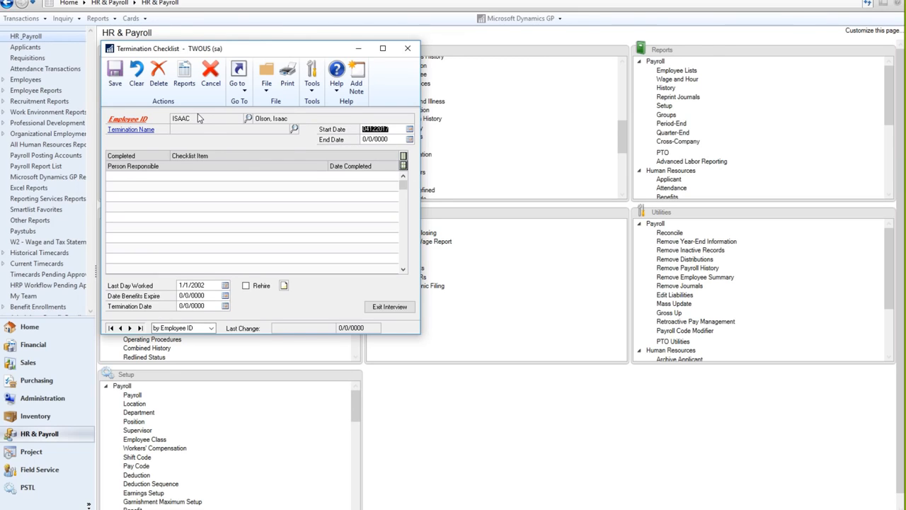
pyautogui.click(293, 128)
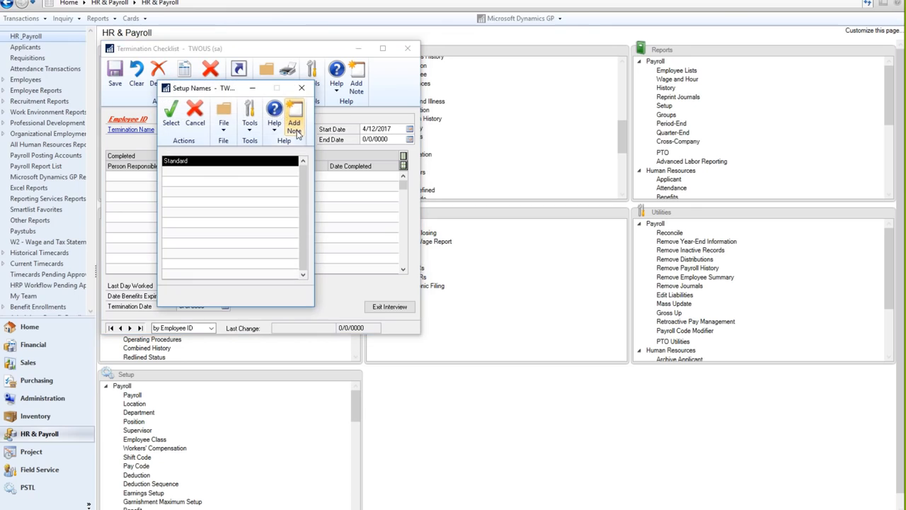
pyautogui.doubleClick(191, 166)
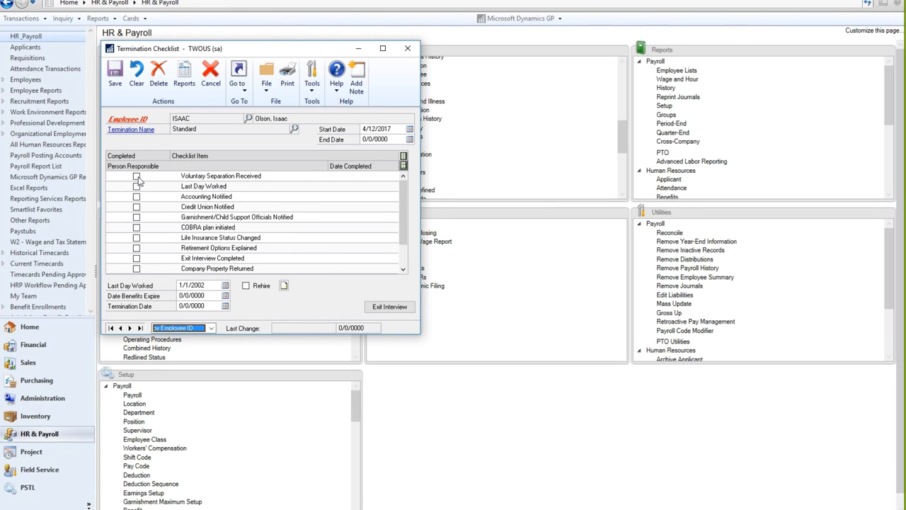
# Mark every Standard checklist item completed, from Voluntary Separation Received through Inactivate Employee.
pyautogui.click(137, 176)
pyautogui.click(136, 186)
pyautogui.click(137, 196)
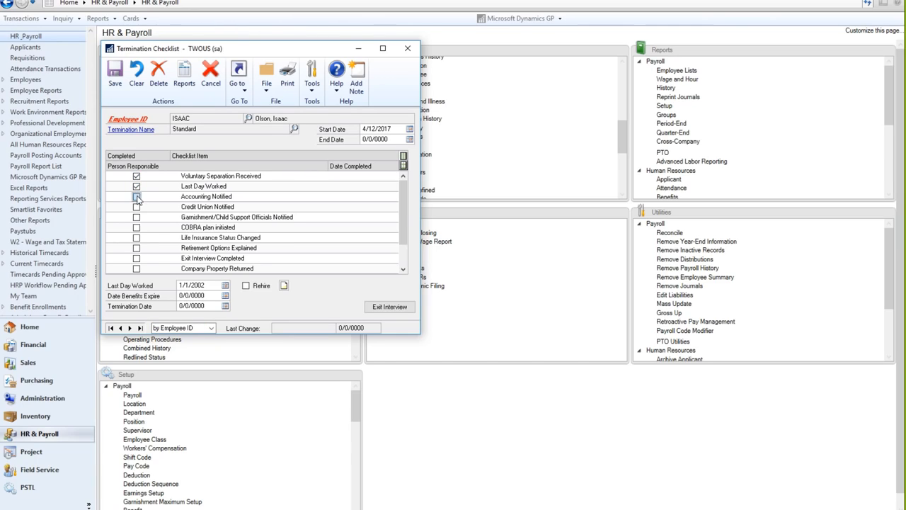
pyautogui.click(136, 206)
pyautogui.click(136, 217)
pyautogui.click(136, 227)
pyautogui.click(136, 238)
pyautogui.click(136, 248)
pyautogui.click(137, 258)
pyautogui.click(136, 269)
pyautogui.click(400, 262)
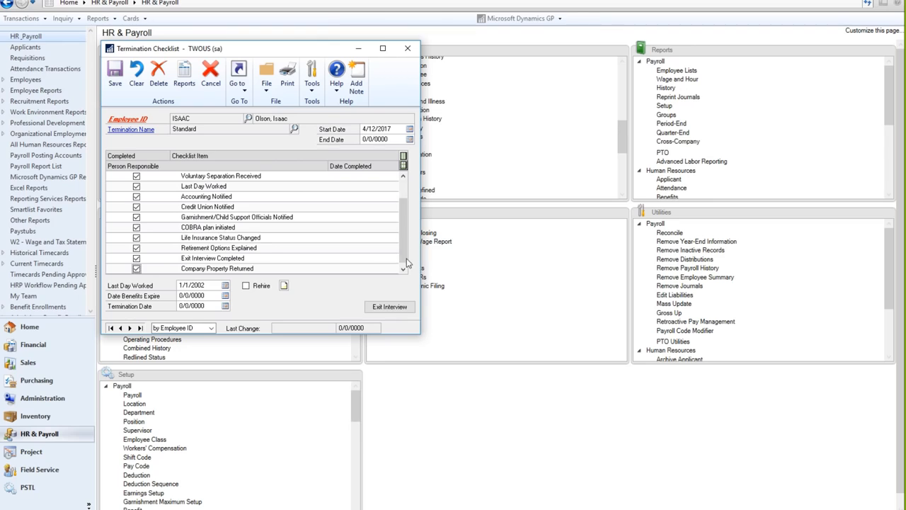
pyautogui.click(137, 247)
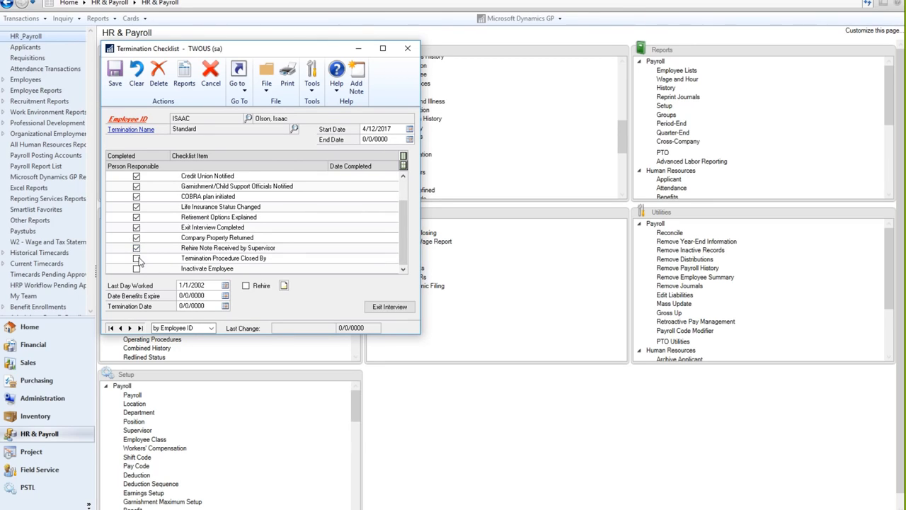
pyautogui.click(137, 257)
pyautogui.click(137, 269)
# Set last day worked, benefits expiry and termination dates to 1/2/2002, then save.
pyautogui.click(200, 286)
pyautogui.write('010202')
pyautogui.press('Tab')
pyautogui.write('010202')
pyautogui.press('Tab')
pyautogui.write('010202')
pyautogui.press('Tab')
pyautogui.click(116, 83)
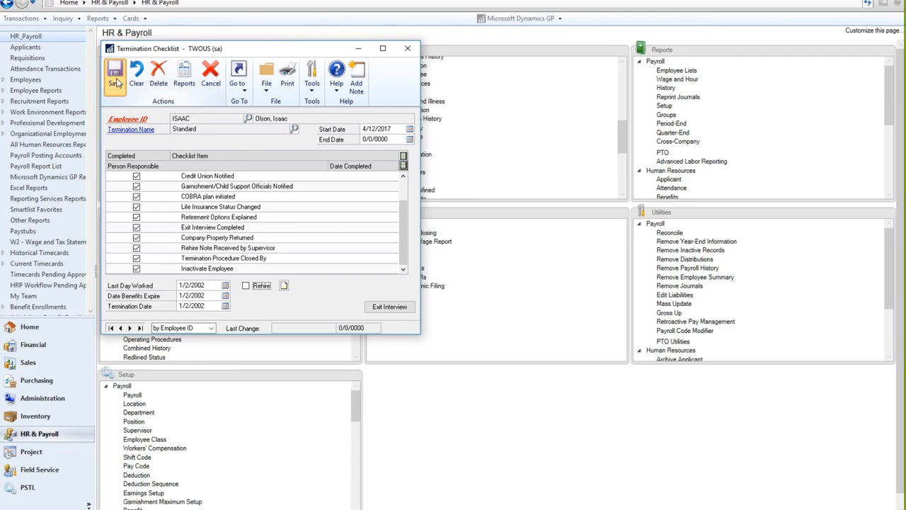
# Load the employee in Employee Maintenance to confirm inactive status, reason Terminated.
pyautogui.click(408, 50)
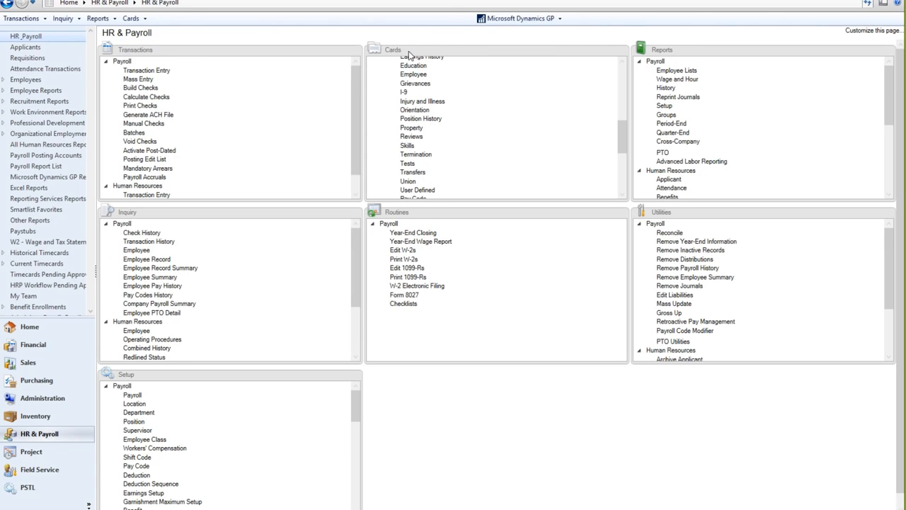
pyautogui.scroll(5, 608, 138)
pyautogui.scroll(3, 624, 74)
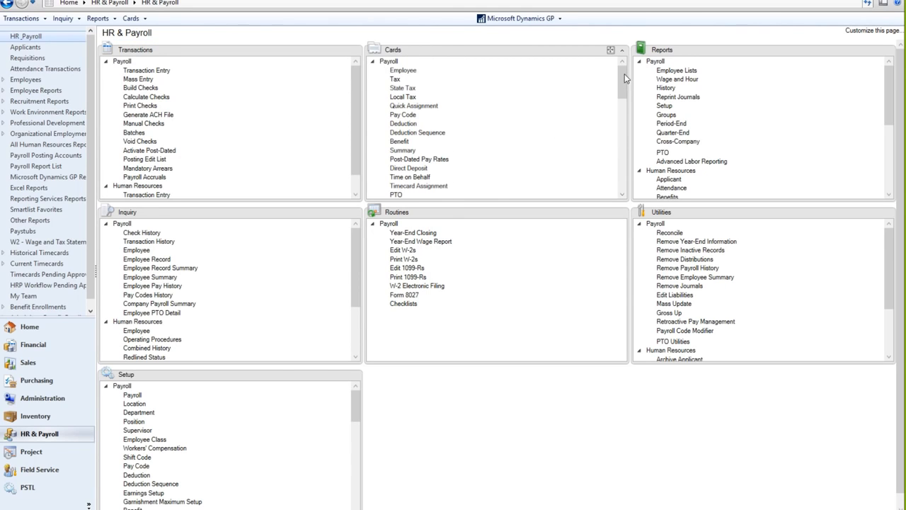
pyautogui.click(402, 70)
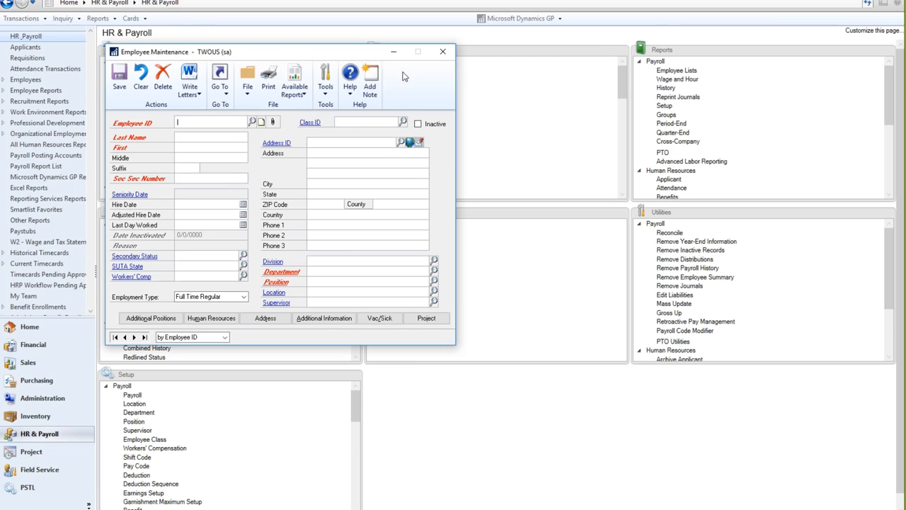
pyautogui.write('IS')
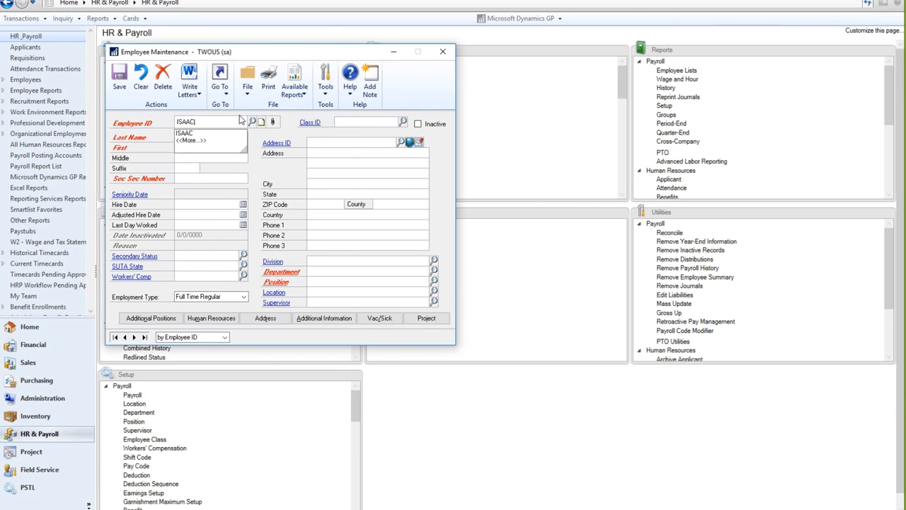
pyautogui.write('AAC')
pyautogui.press('Tab')
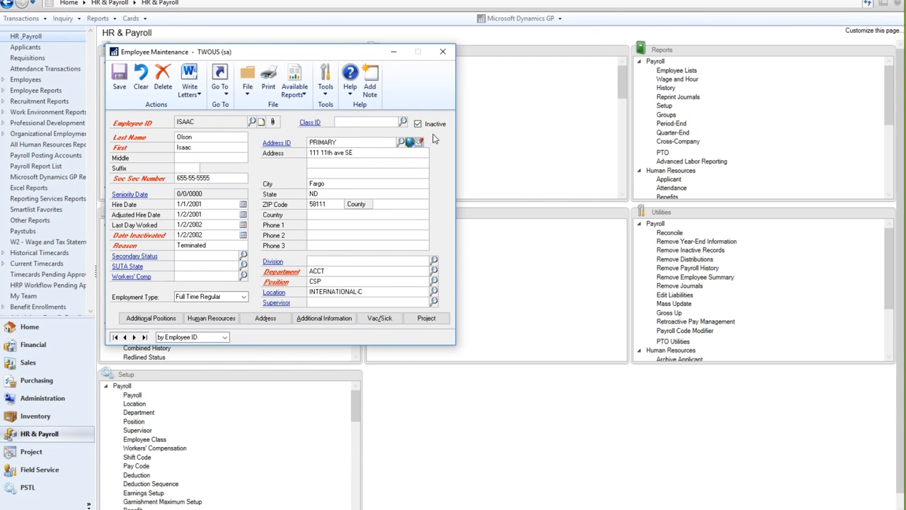
# Check the employment history's new Terminated entry, then return to the employee.
pyautogui.click(220, 85)
pyautogui.moveTo(233, 107)
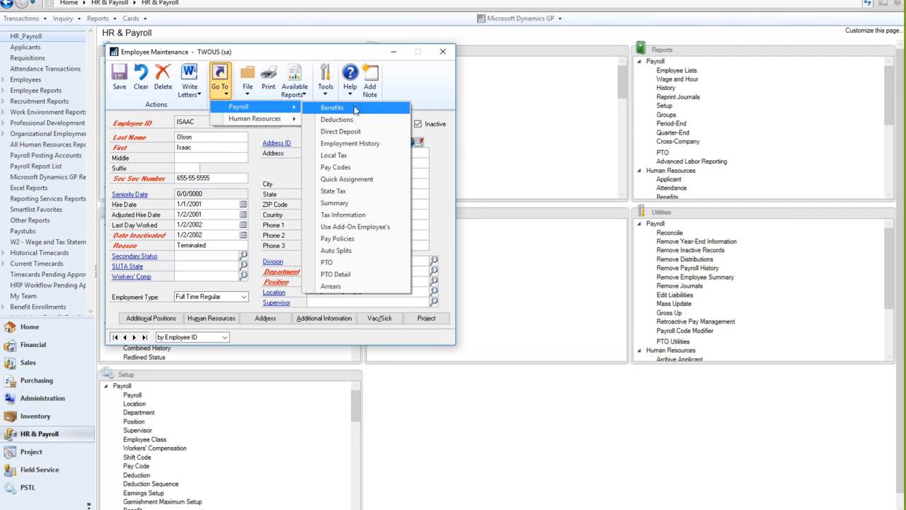
pyautogui.click(354, 145)
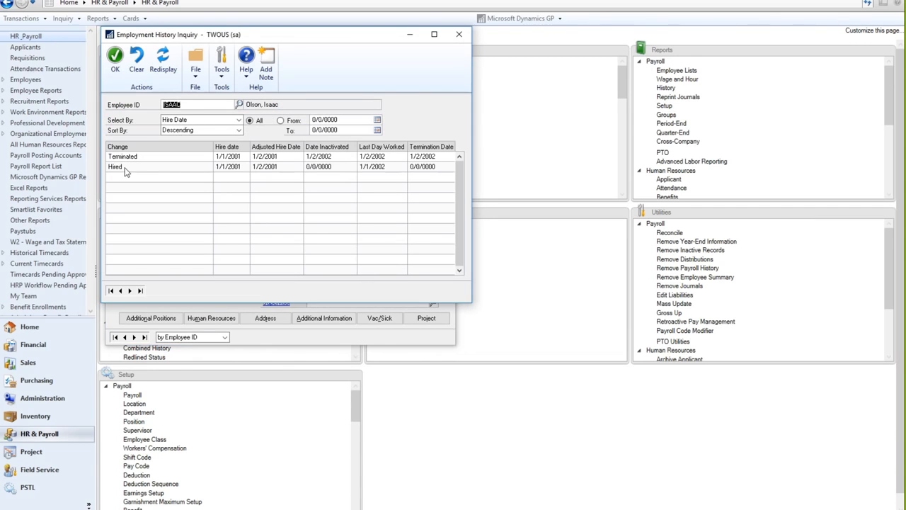
pyautogui.click(129, 158)
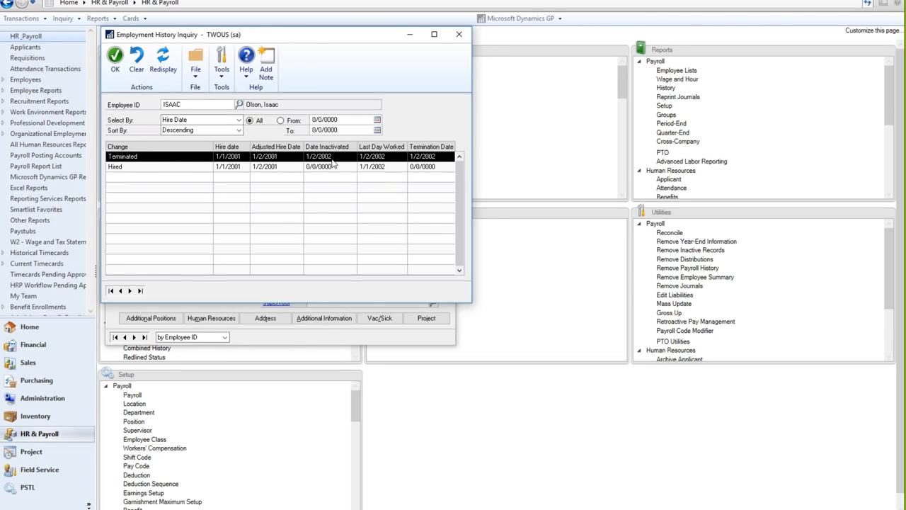
pyautogui.click(115, 63)
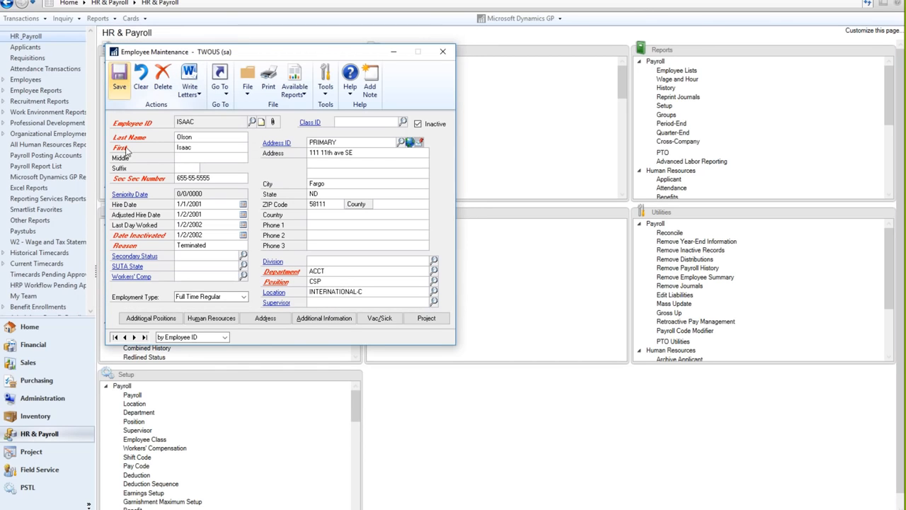
# Reactivate the employee with hire date 2/2/2003 and save, accepting payroll reactivation.
pyautogui.click(417, 124)
pyautogui.click(207, 204)
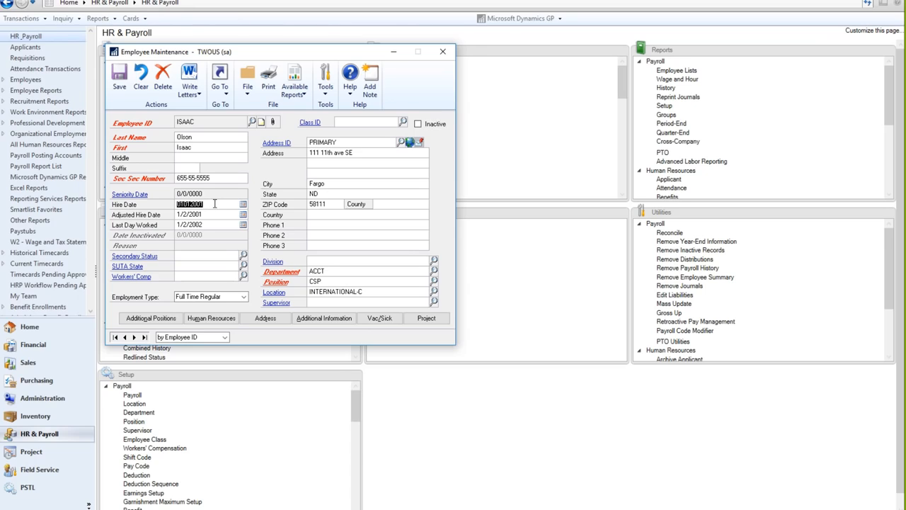
pyautogui.write('020')
pyautogui.write('22003')
pyautogui.press('Tab')
pyautogui.write('020203')
pyautogui.press('Tab')
pyautogui.write('02')
pyautogui.press('Tab')
pyautogui.click(120, 84)
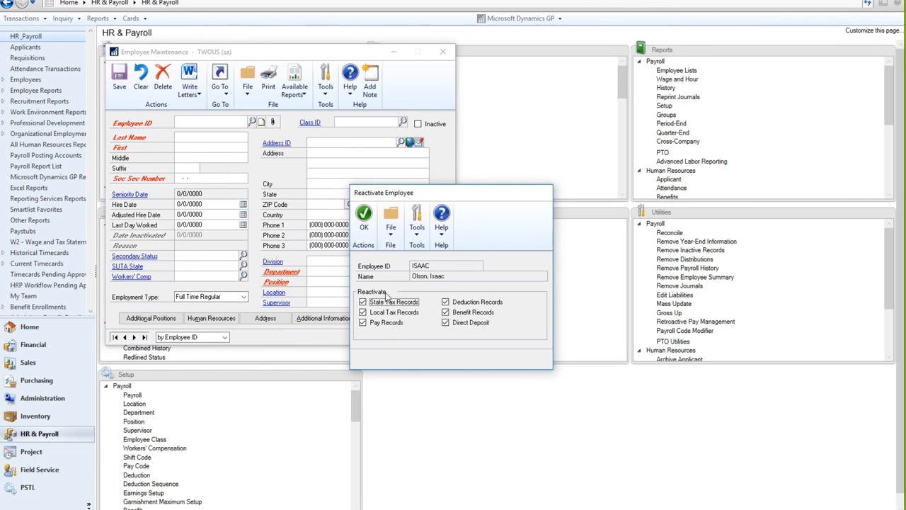
pyautogui.click(362, 218)
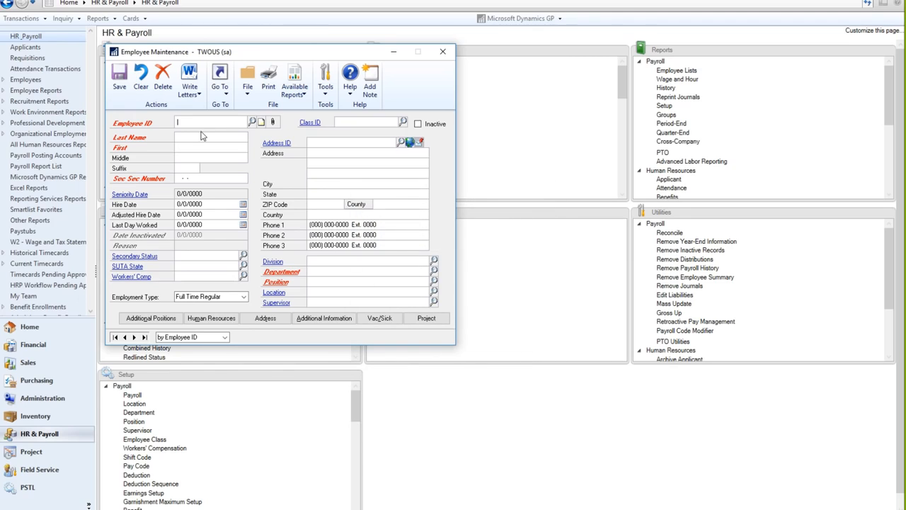
# Reload the employee and check the Activated and Terminated employment history entries.
pyautogui.write('ISAA')
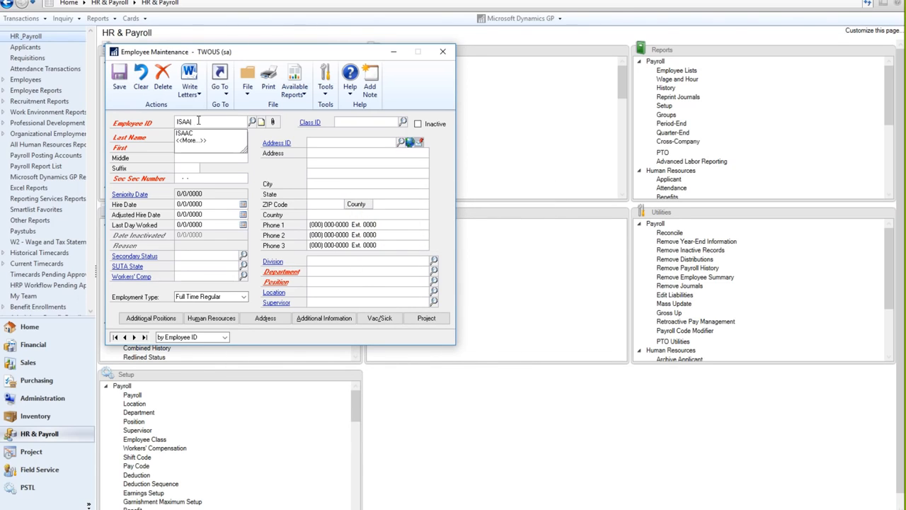
pyautogui.write('C')
pyautogui.press('Tab')
pyautogui.click(220, 80)
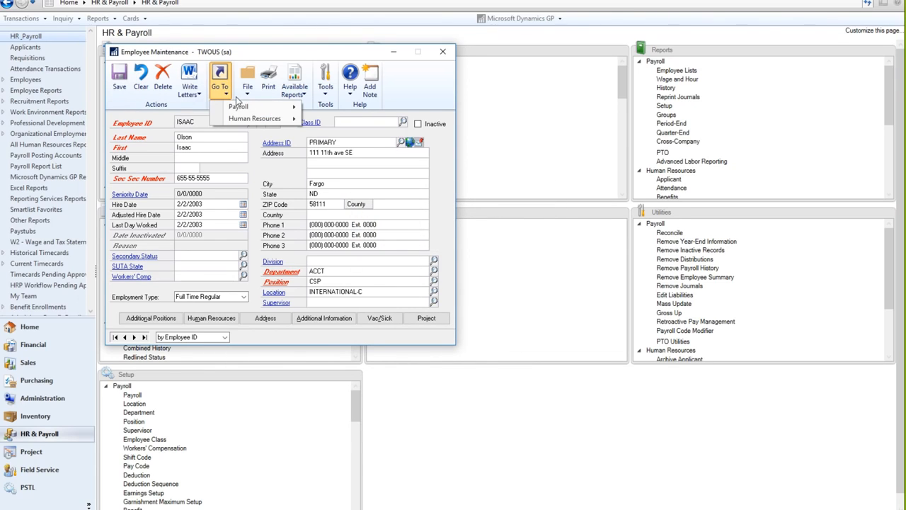
pyautogui.moveTo(239, 108)
pyautogui.click(340, 146)
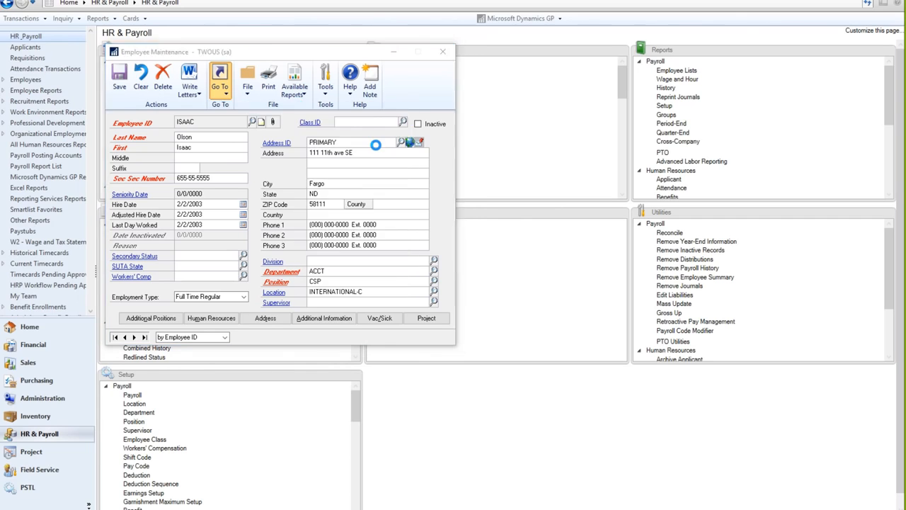
pyautogui.click(157, 160)
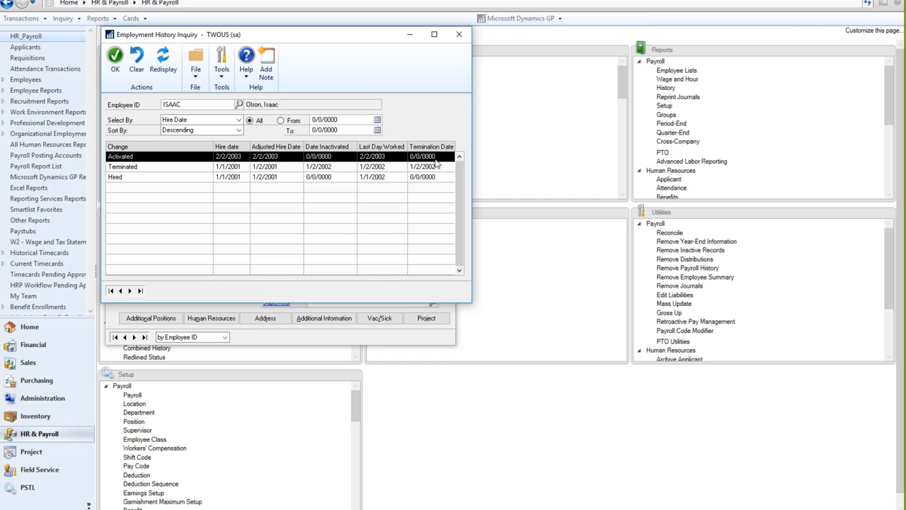
pyautogui.click(141, 168)
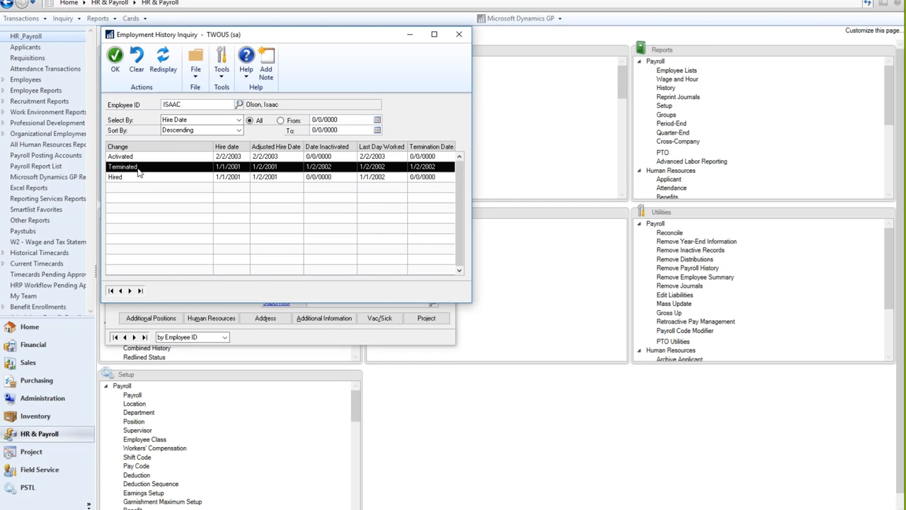
pyautogui.click(115, 59)
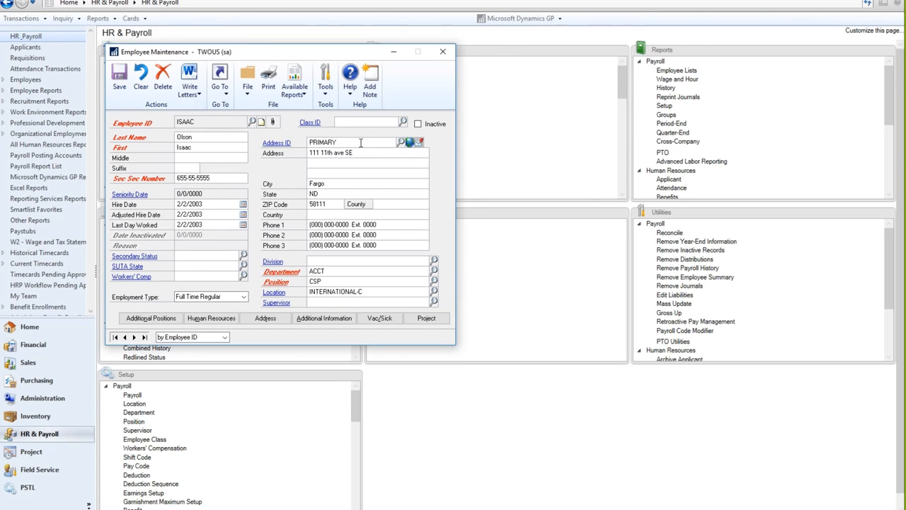
# Inactivate the employee on 4/4/2004 with reason Laid Off and save.
pyautogui.click(418, 125)
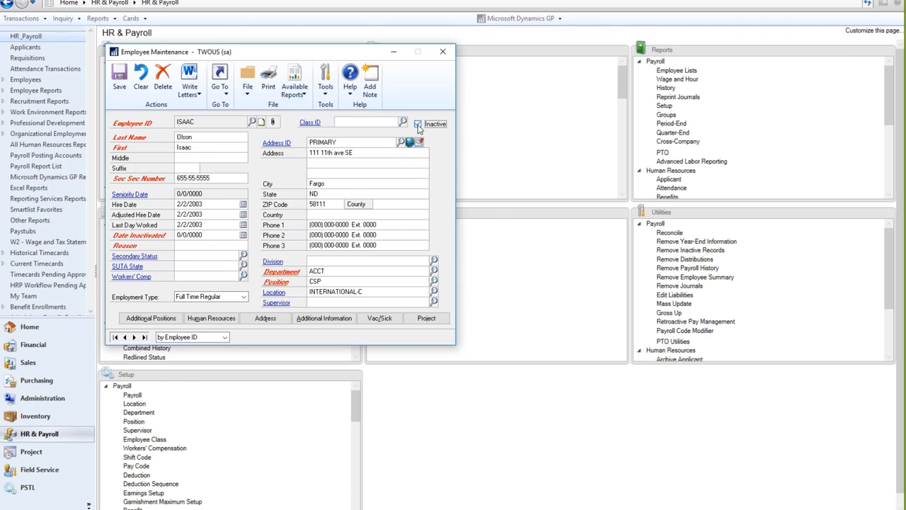
pyautogui.click(193, 235)
pyautogui.write('04040')
pyautogui.press('Tab')
pyautogui.click(119, 79)
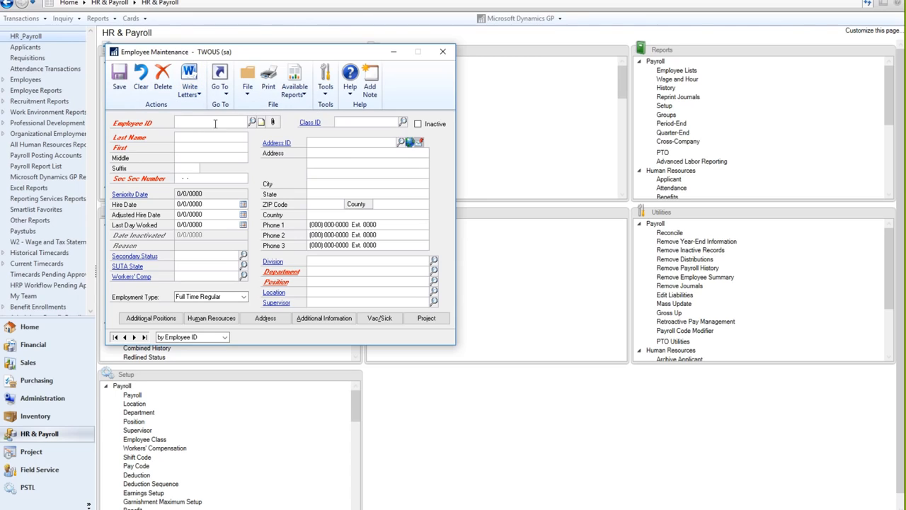
# Reload the employee and check the new Laid Off employment history entry.
pyautogui.write('ISAAC')
pyautogui.press('Tab')
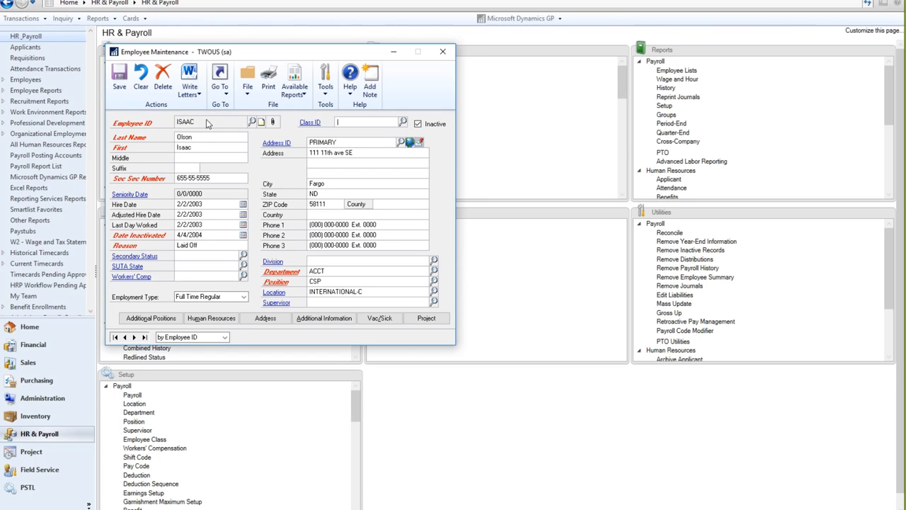
pyautogui.click(220, 79)
pyautogui.moveTo(237, 107)
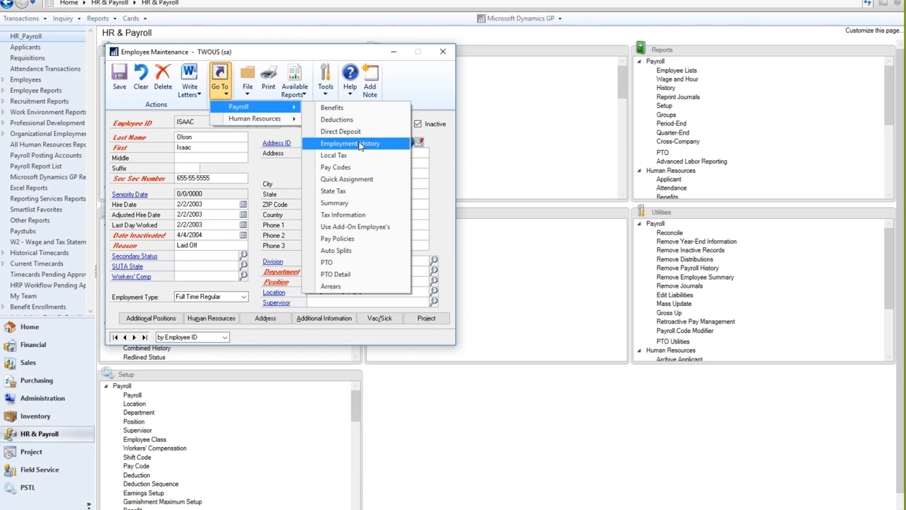
pyautogui.click(360, 143)
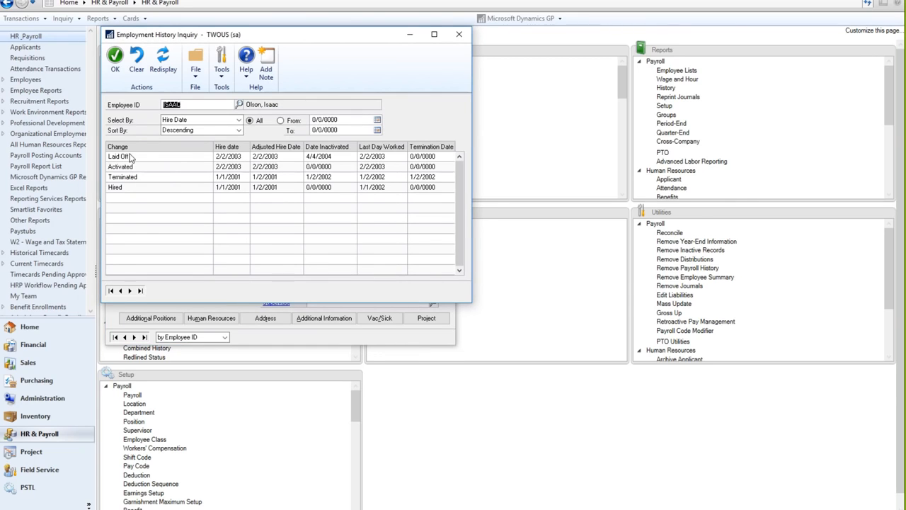
pyautogui.click(135, 160)
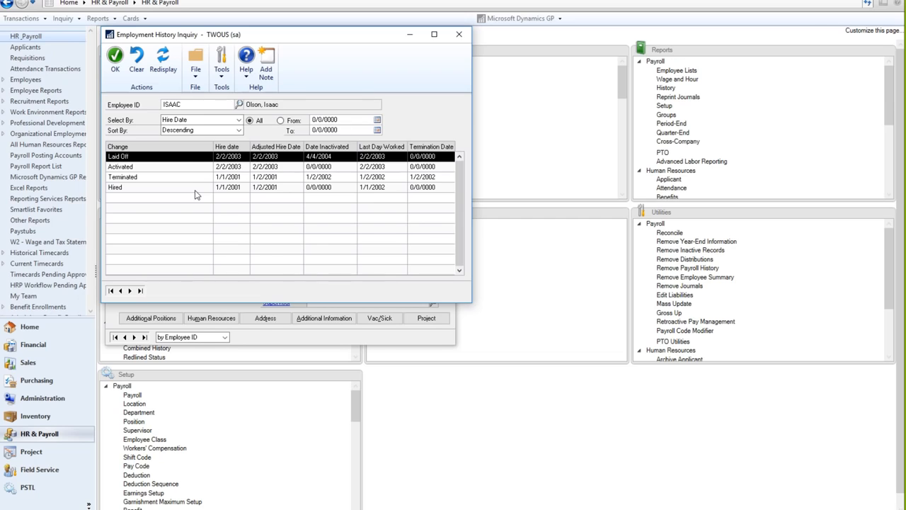
pyautogui.click(116, 66)
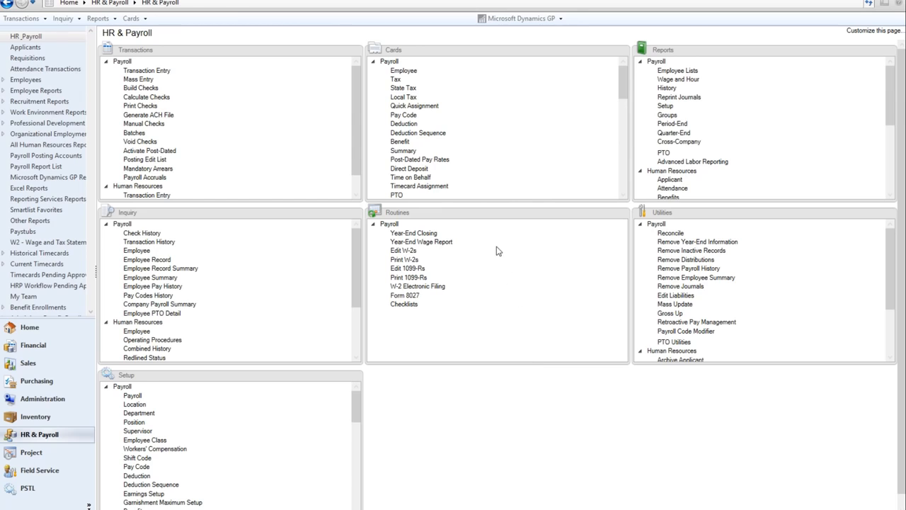
# Set up Print W-2s for year 2018, W-2 Forms, 1 Wide - Forms with Box.
pyautogui.click(405, 261)
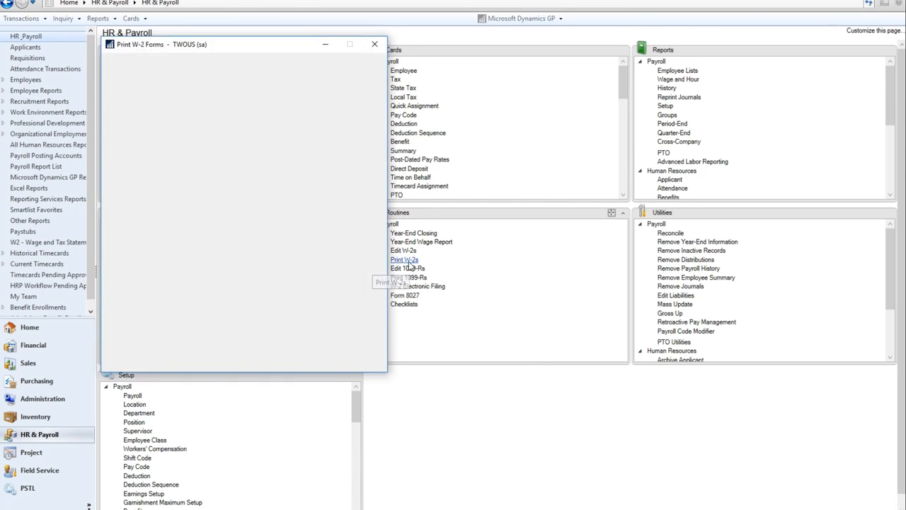
pyautogui.click(160, 128)
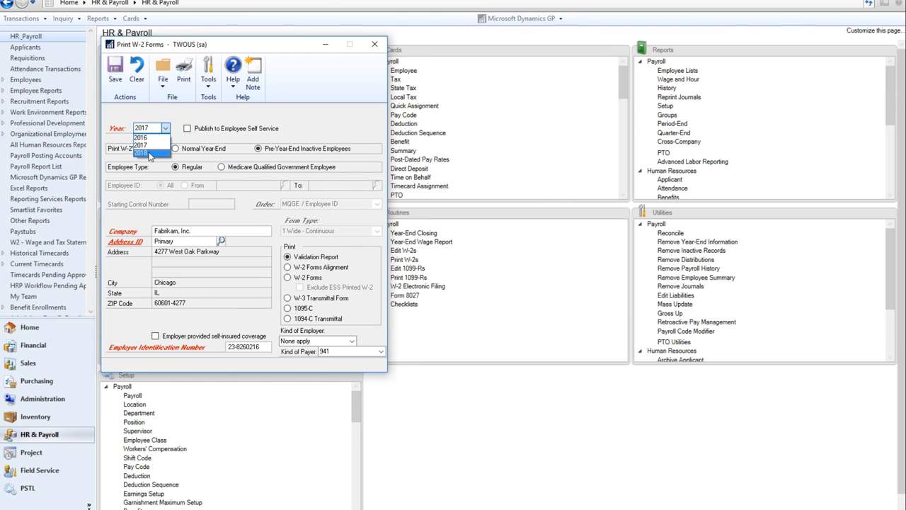
pyautogui.click(150, 154)
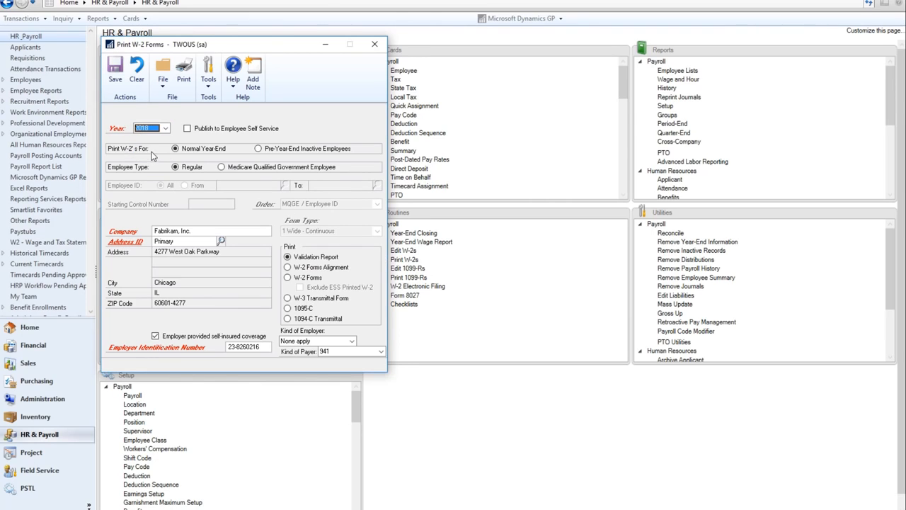
pyautogui.click(288, 278)
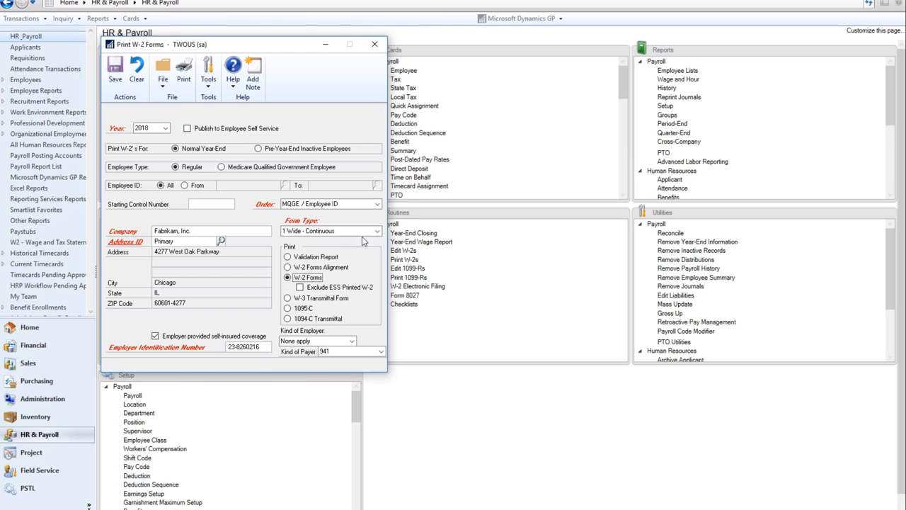
pyautogui.click(377, 231)
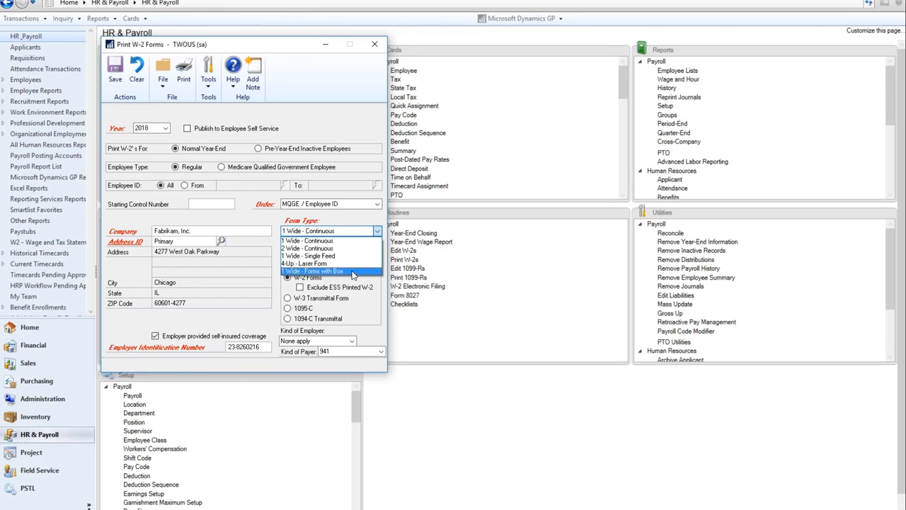
pyautogui.click(353, 273)
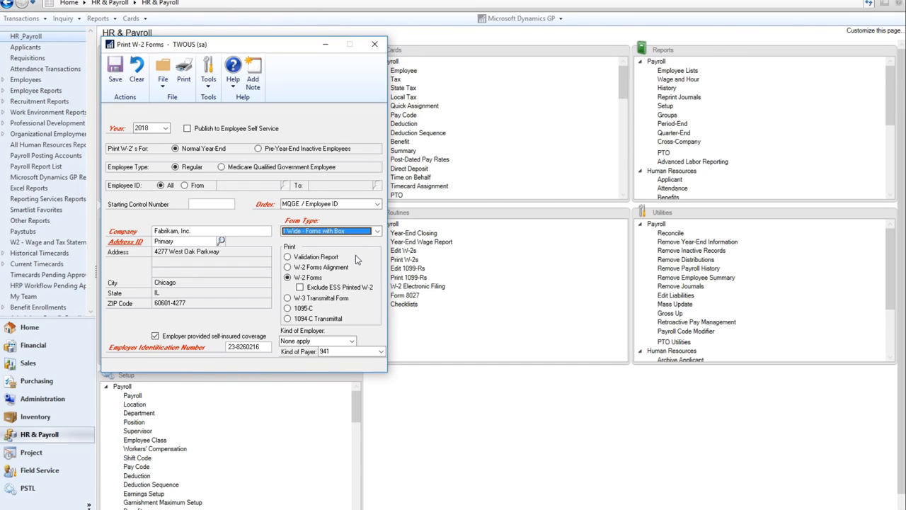
# Print the W-2 forms to the screen and widen the preview window.
pyautogui.click(183, 77)
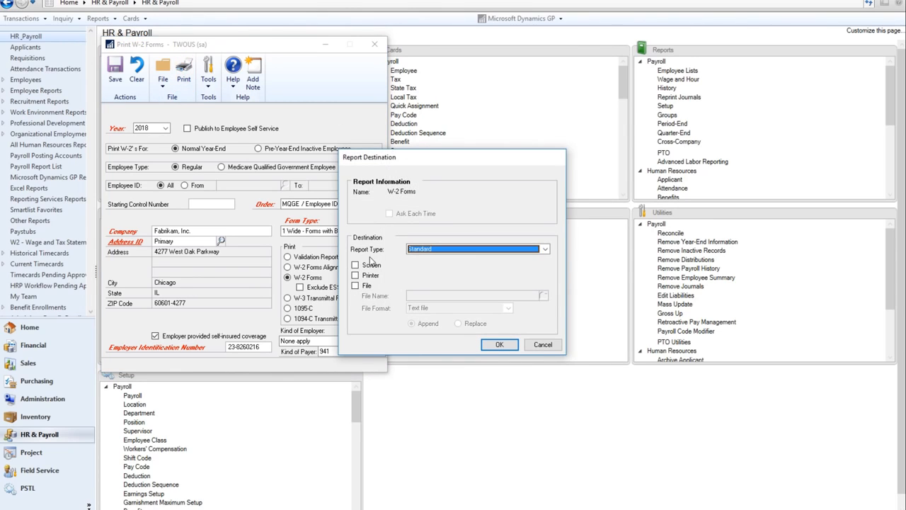
pyautogui.click(355, 265)
pyautogui.click(499, 344)
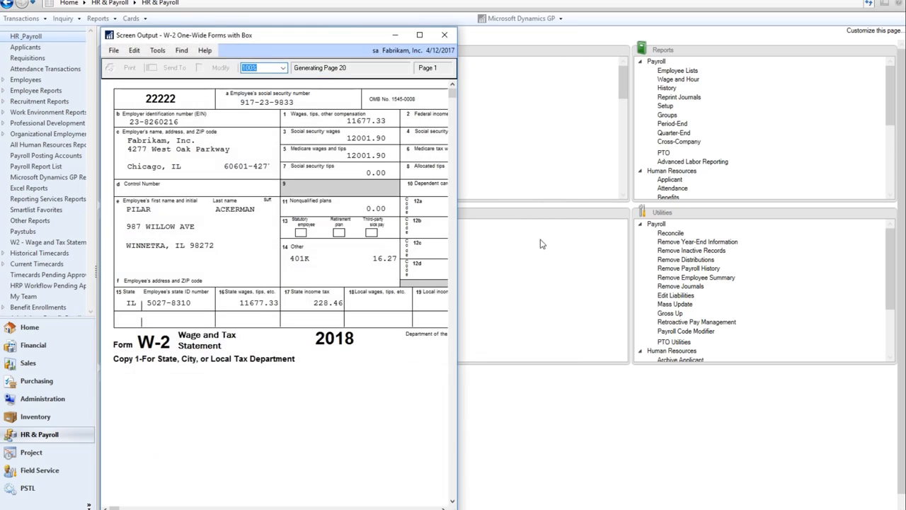
pyautogui.moveTo(464, 241); pyautogui.dragTo(657, 238)
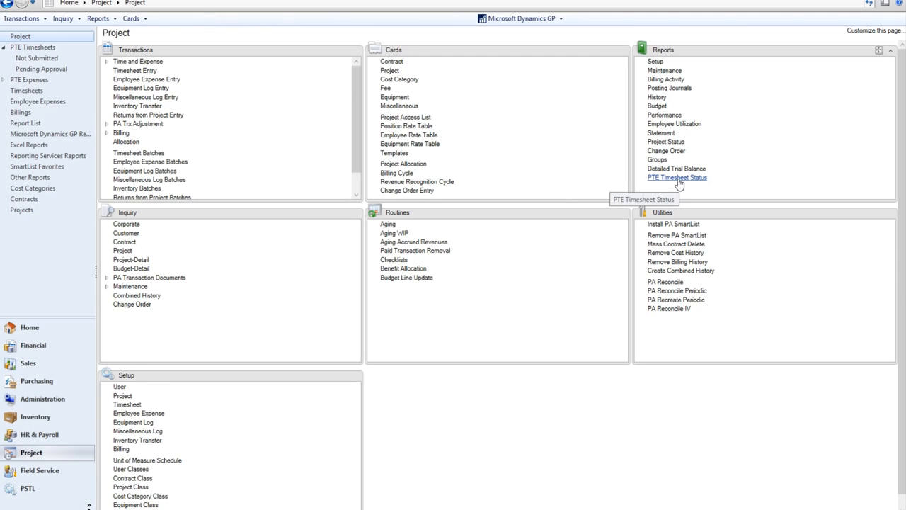
# Print the PTE Timesheet Status report for reporting period 24 with status All.
pyautogui.click(678, 179)
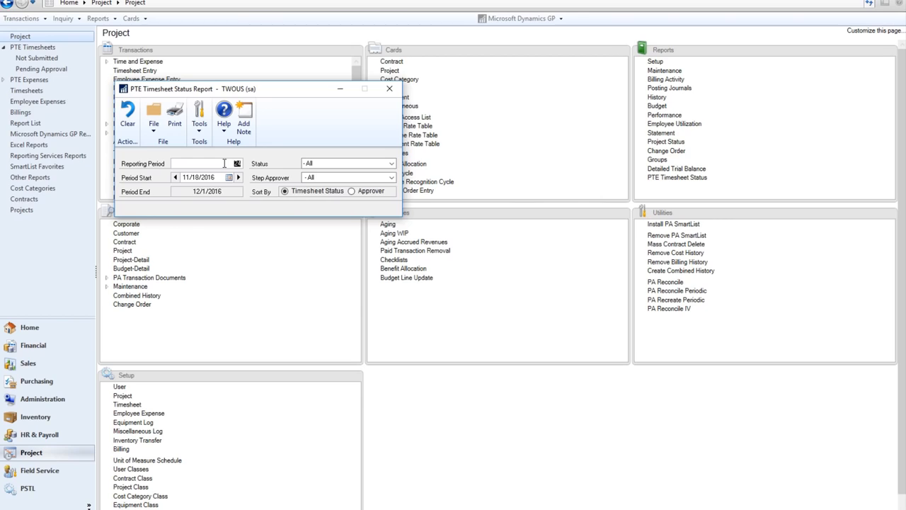
pyautogui.click(392, 165)
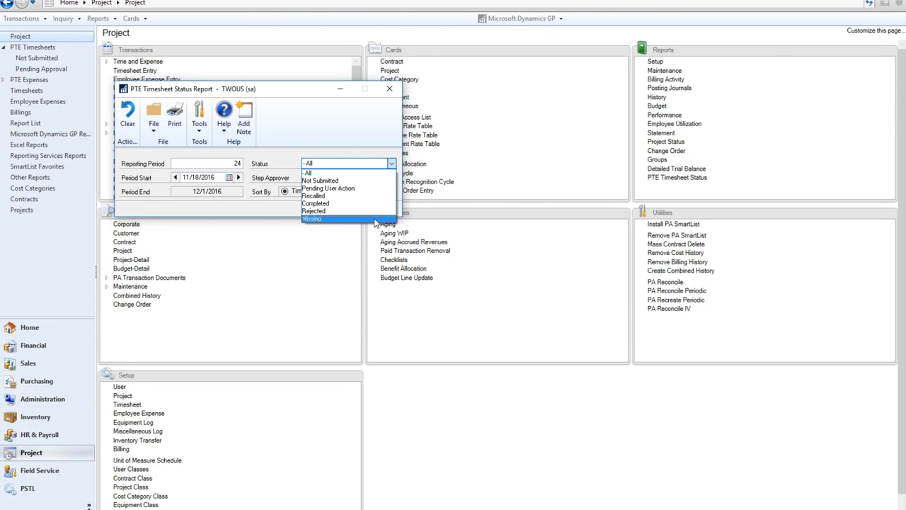
pyautogui.click(358, 129)
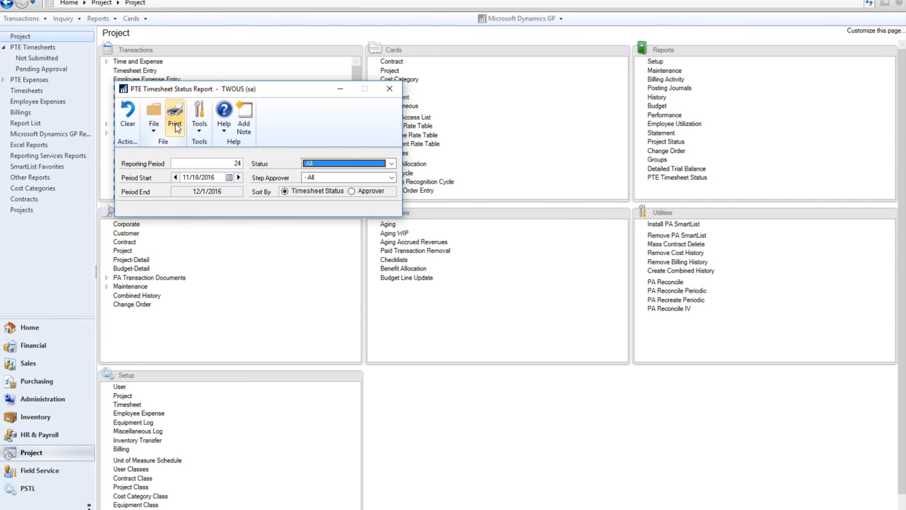
pyautogui.click(175, 126)
pyautogui.click(486, 335)
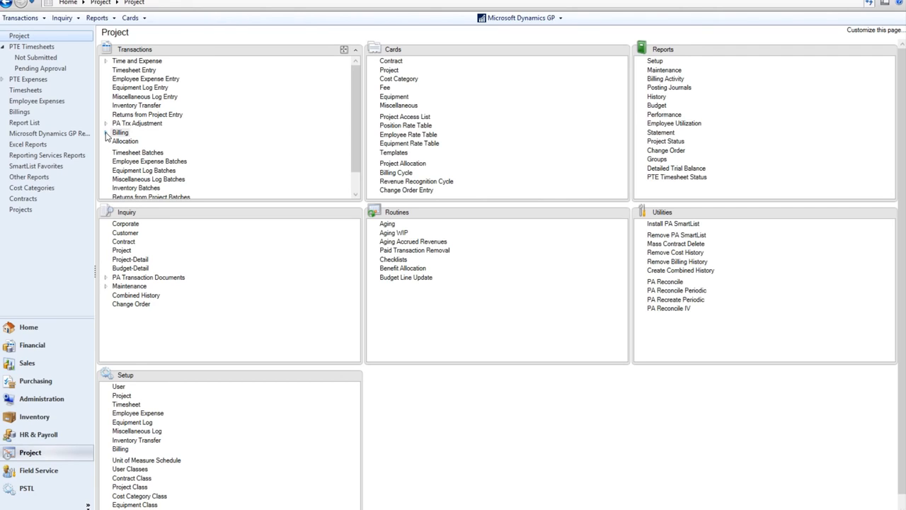
# Start a new Billing Entry invoice for customer Adam Park Resort.
pyautogui.click(106, 133)
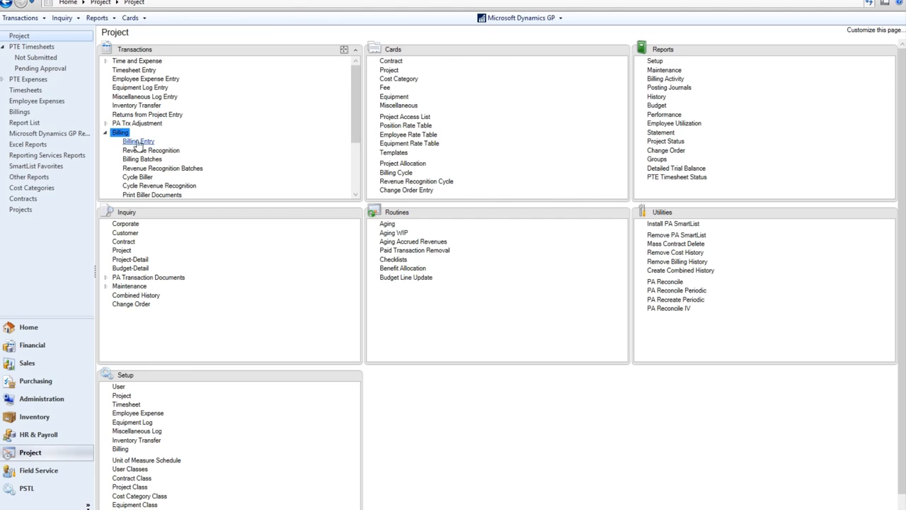
pyautogui.click(136, 140)
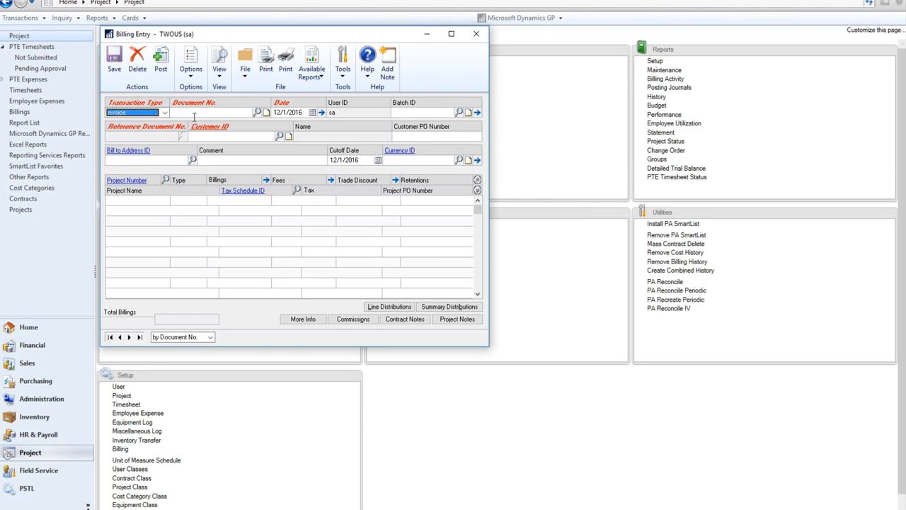
pyautogui.click(232, 135)
pyautogui.write('ad')
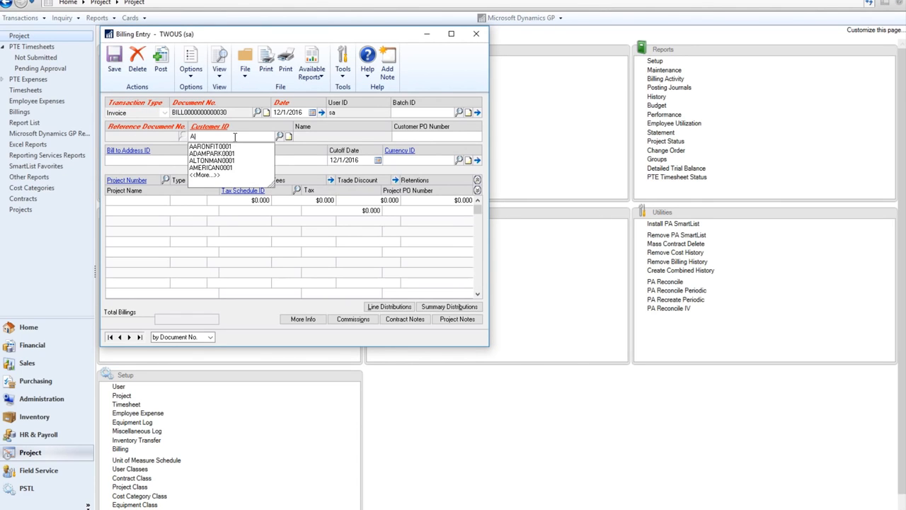
pyautogui.click(234, 150)
pyautogui.press('Tab')
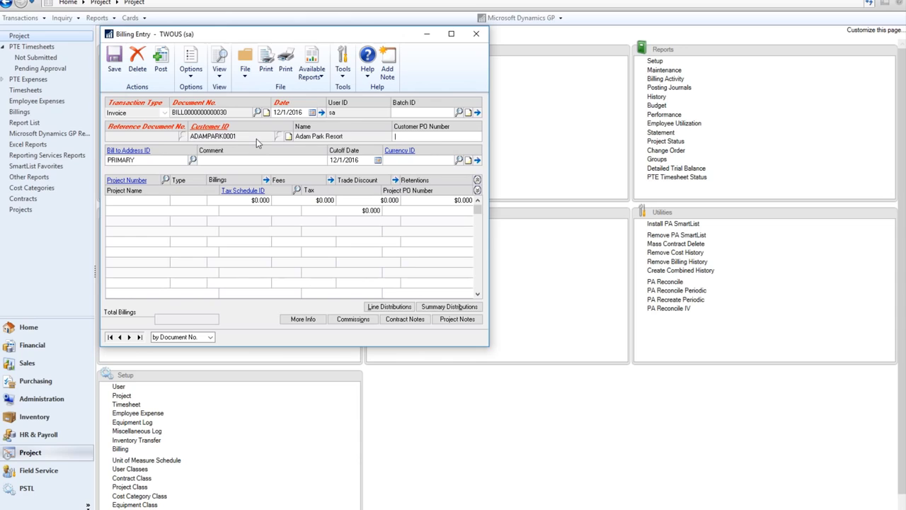
pyautogui.press('Tab')
pyautogui.press('Tab')
pyautogui.press('Tab')
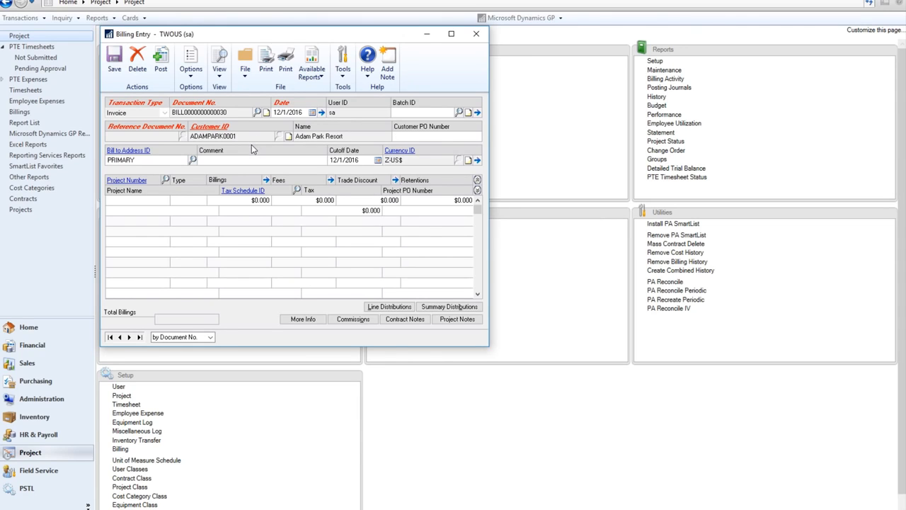
# Add project HOTELEDGER as the billing line.
pyautogui.click(169, 200)
pyautogui.write('HOTE')
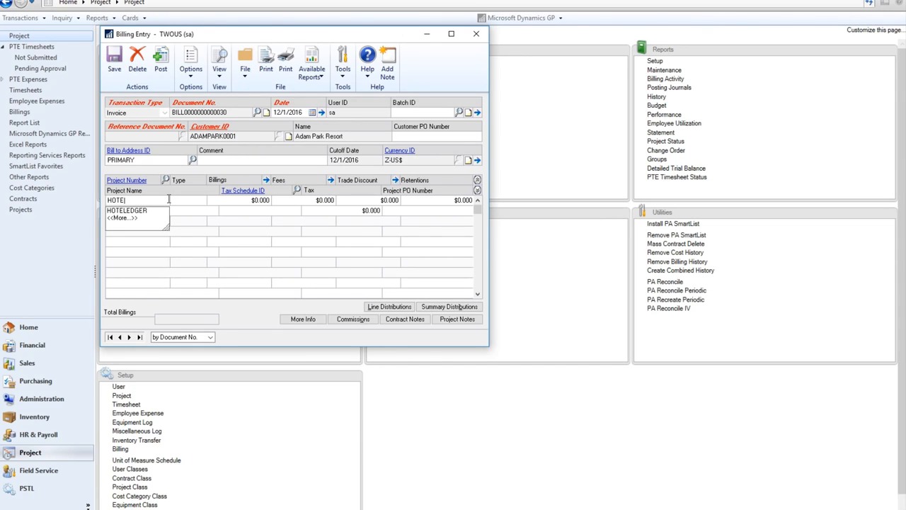
pyautogui.click(152, 214)
pyautogui.click(220, 212)
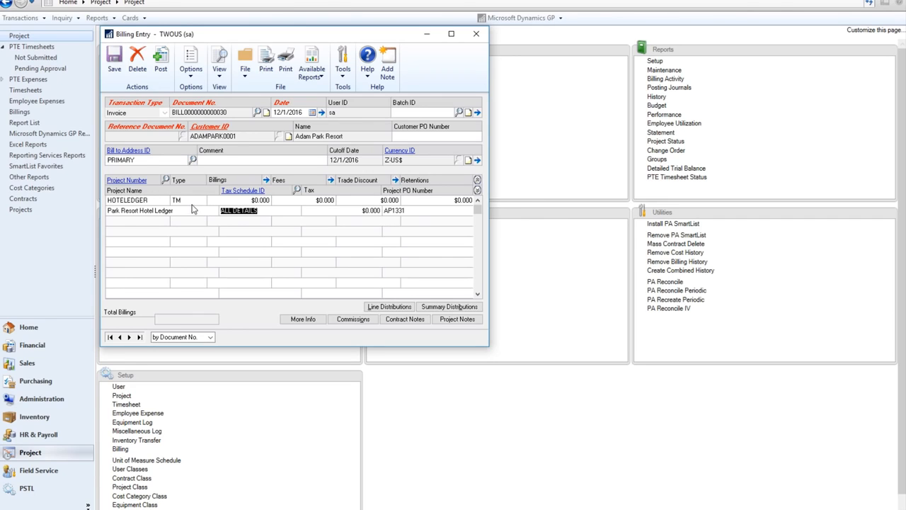
# Bill time-and-materials transactions 1, 2 and INVENTORY, totalling $132,040.
pyautogui.click(267, 181)
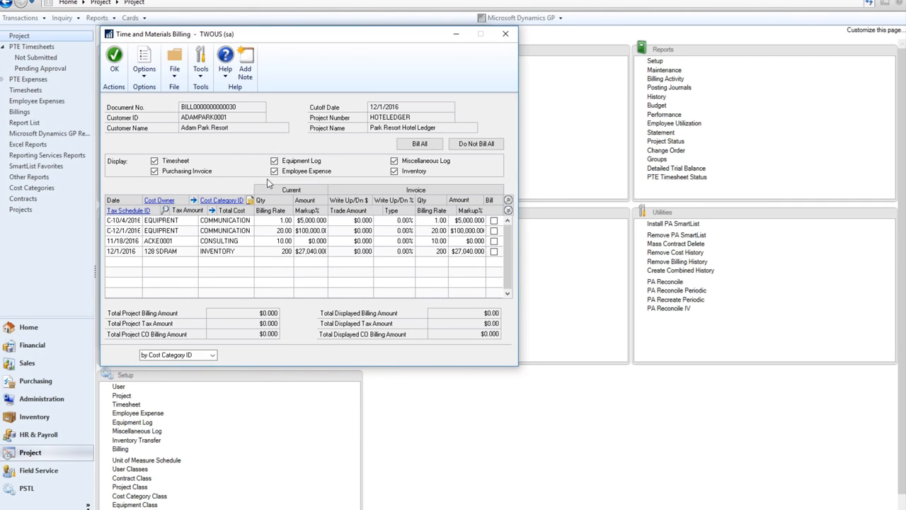
pyautogui.click(493, 220)
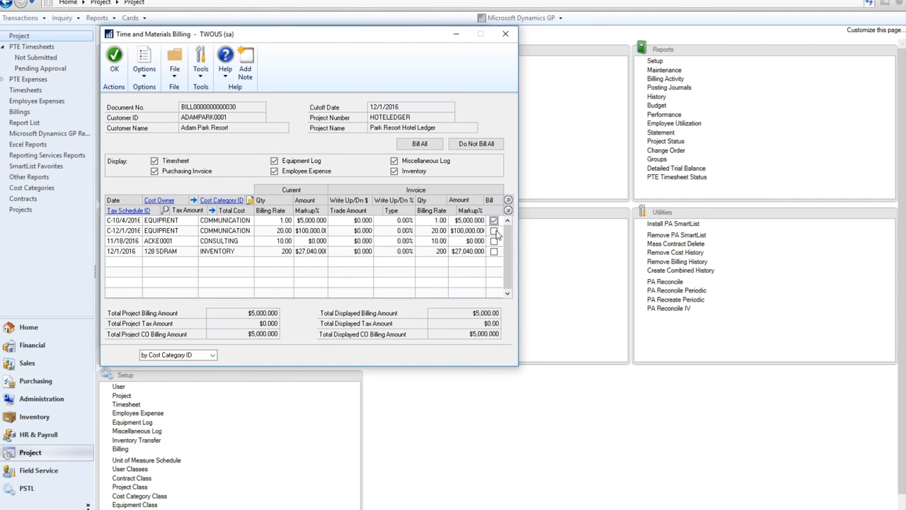
pyautogui.click(493, 230)
pyautogui.click(494, 250)
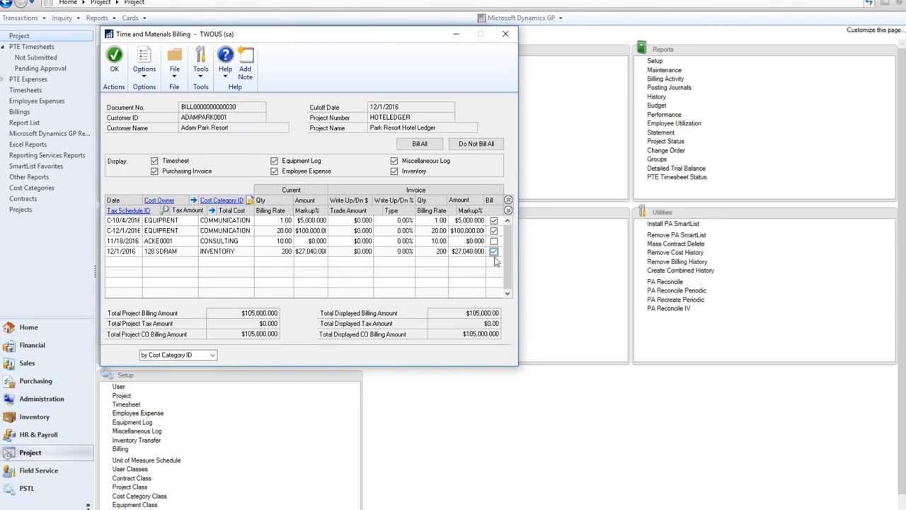
pyautogui.click(114, 61)
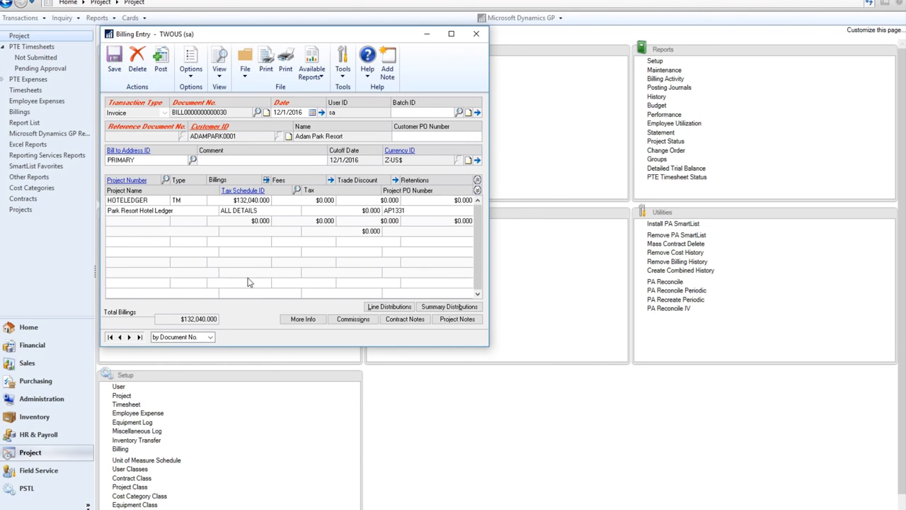
pyautogui.click(156, 200)
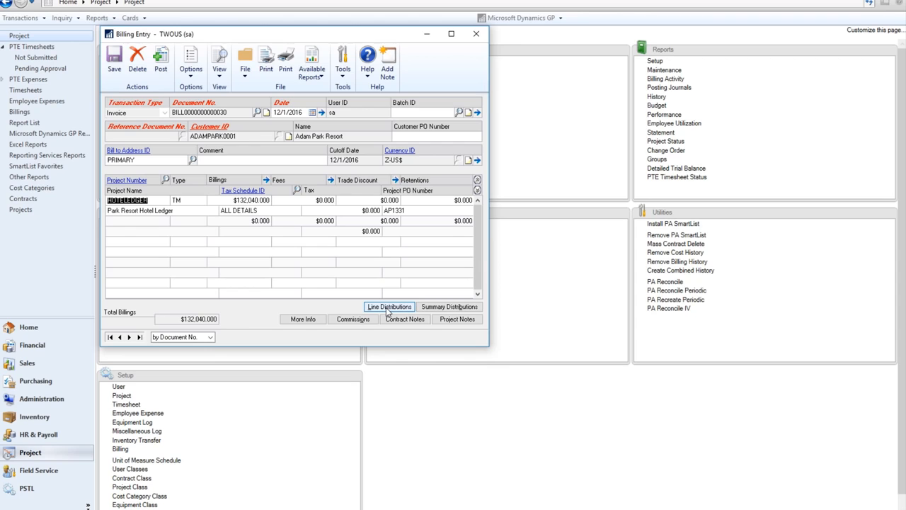
pyautogui.click(387, 307)
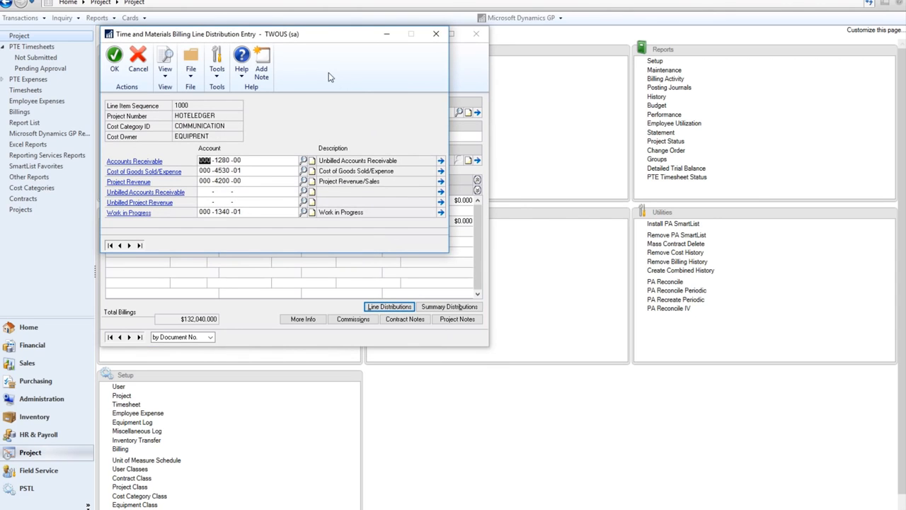
# Change the INVENTORY line's cost of goods sold account to 000-1100-00.
pyautogui.moveTo(292, 36); pyautogui.dragTo(495, 64)
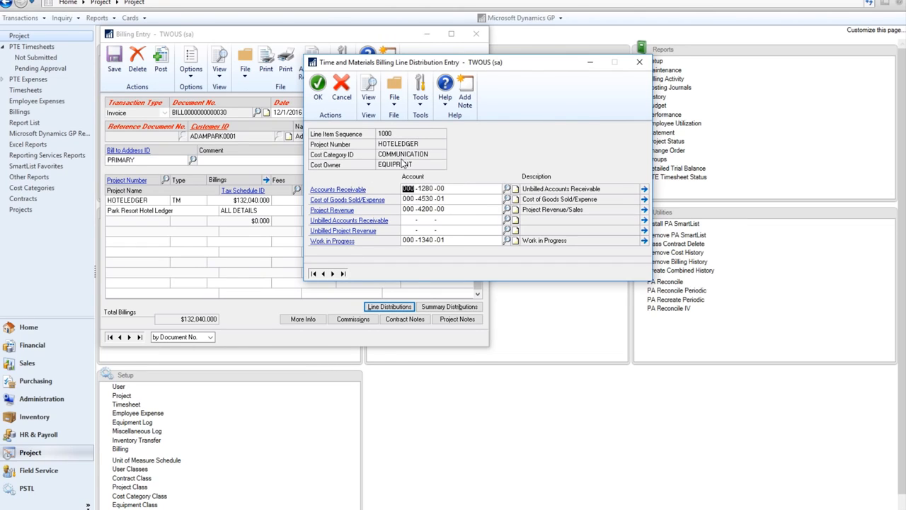
pyautogui.click(333, 274)
pyautogui.click(334, 274)
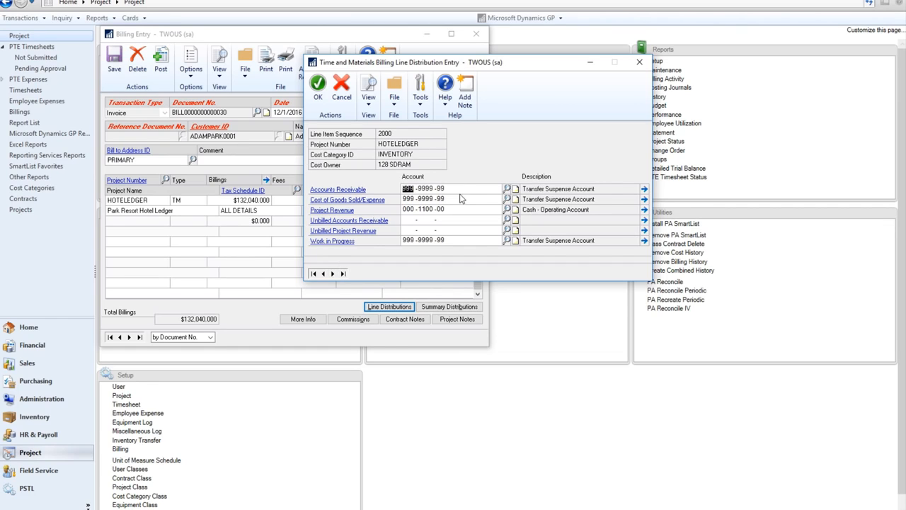
pyautogui.click(409, 200)
pyautogui.write('000 -1100 -00')
pyautogui.press('Tab')
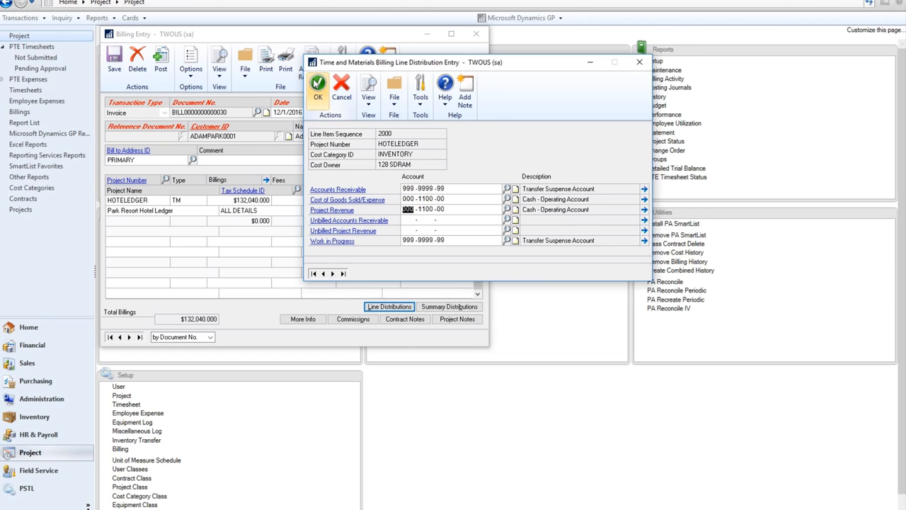
pyautogui.click(317, 83)
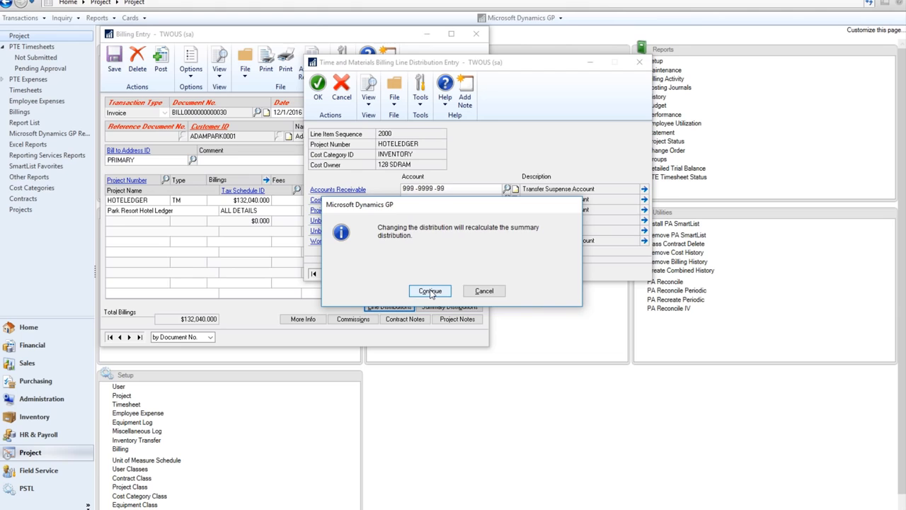
# Recalculate and review the billing's summary distributions, then close them.
pyautogui.click(430, 291)
pyautogui.click(449, 306)
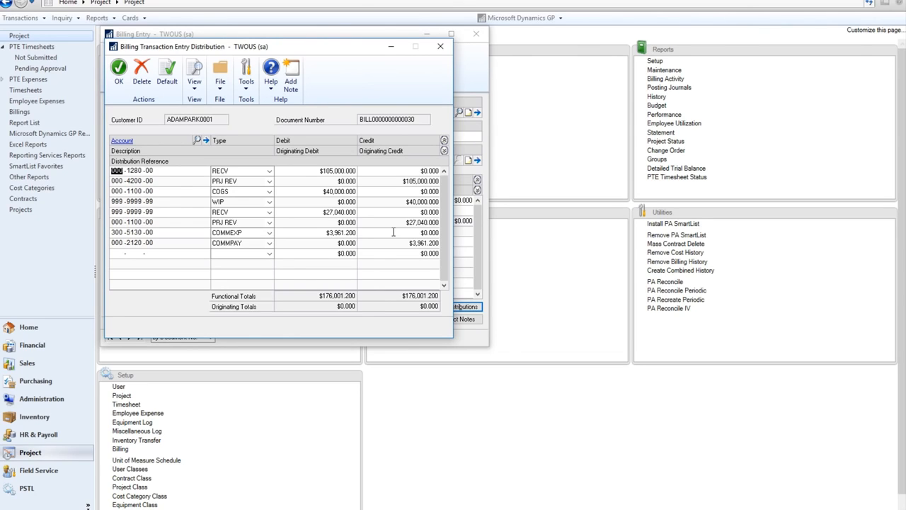
pyautogui.click(121, 80)
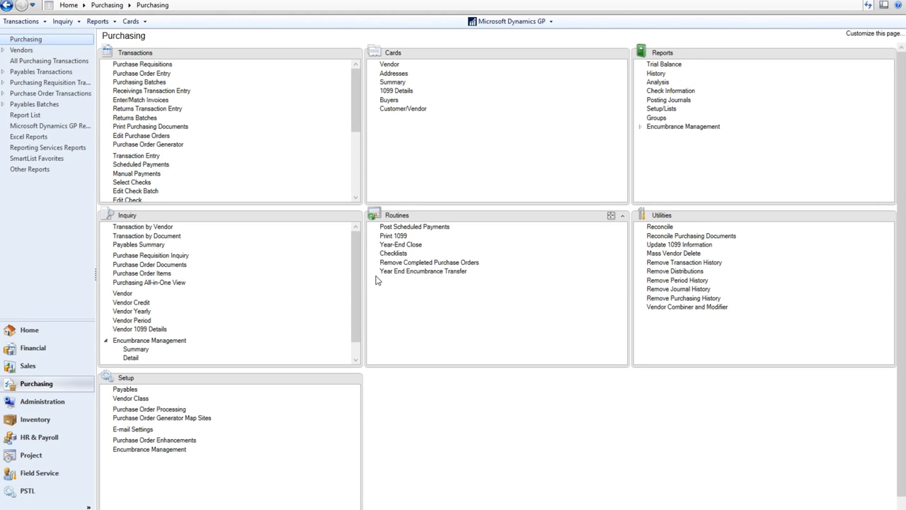
# Create a purchase requisition for 10 units of 128 SDRAM.
pyautogui.click(145, 64)
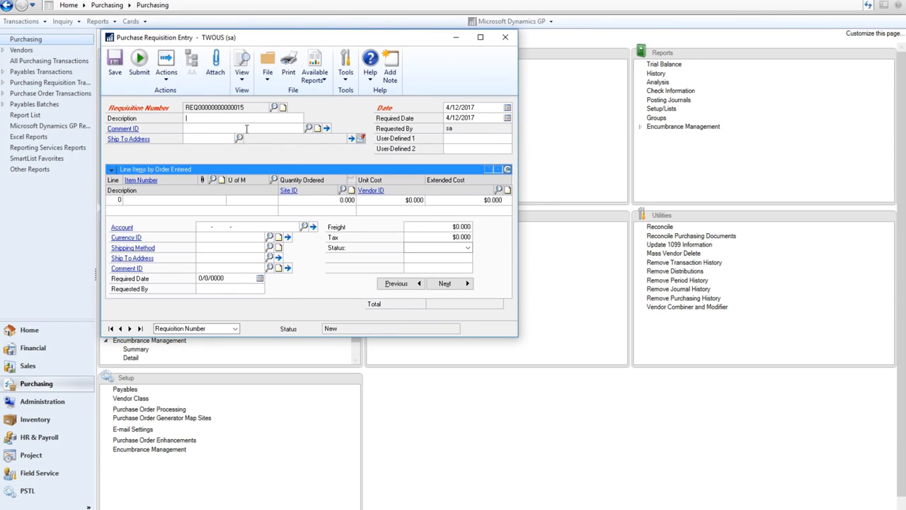
pyautogui.click(245, 129)
pyautogui.click(192, 200)
pyautogui.write('12')
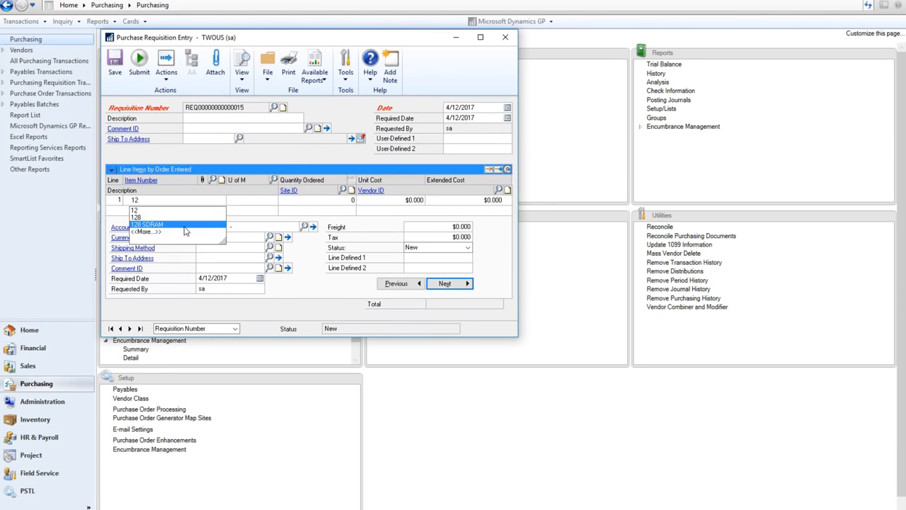
pyautogui.click(186, 224)
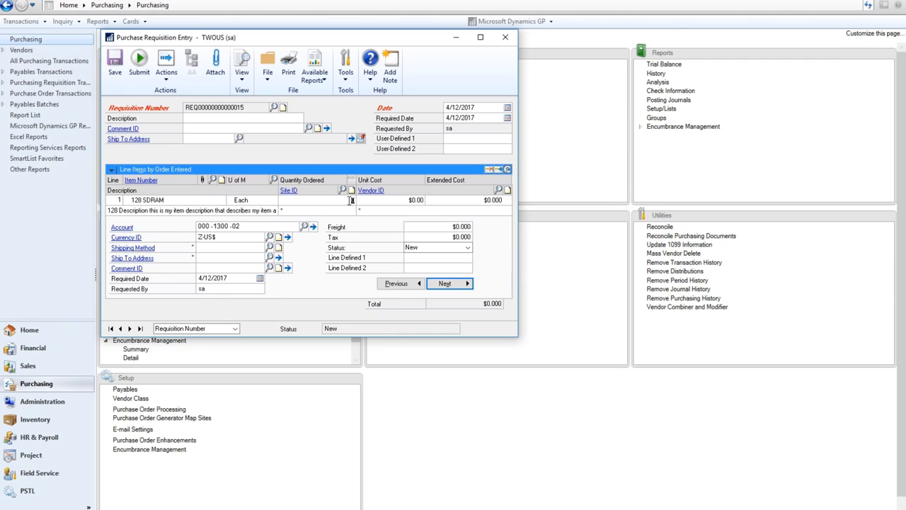
pyautogui.click(351, 201)
pyautogui.write('10')
pyautogui.press('Tab')
pyautogui.press('Tab')
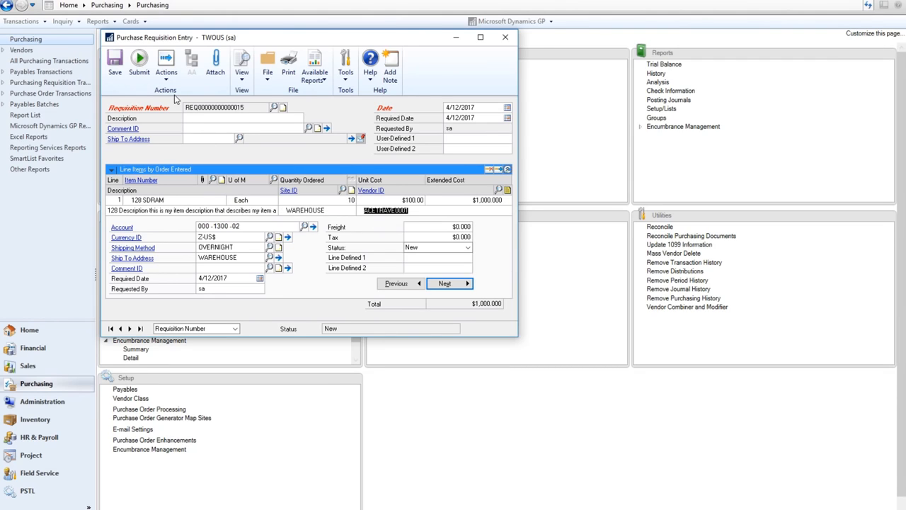
# Generate purchase order PO2132 from the requisition, then close the report and requisition.
pyautogui.click(170, 79)
pyautogui.click(186, 140)
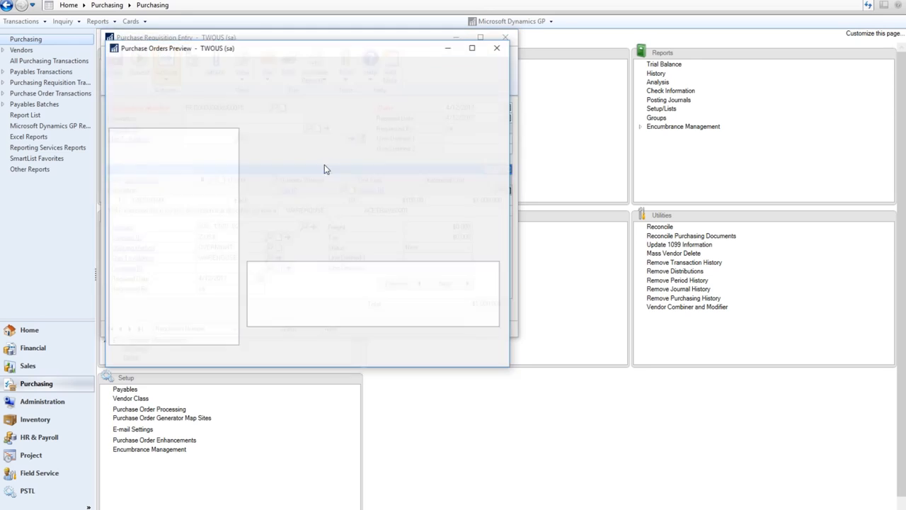
pyautogui.click(159, 80)
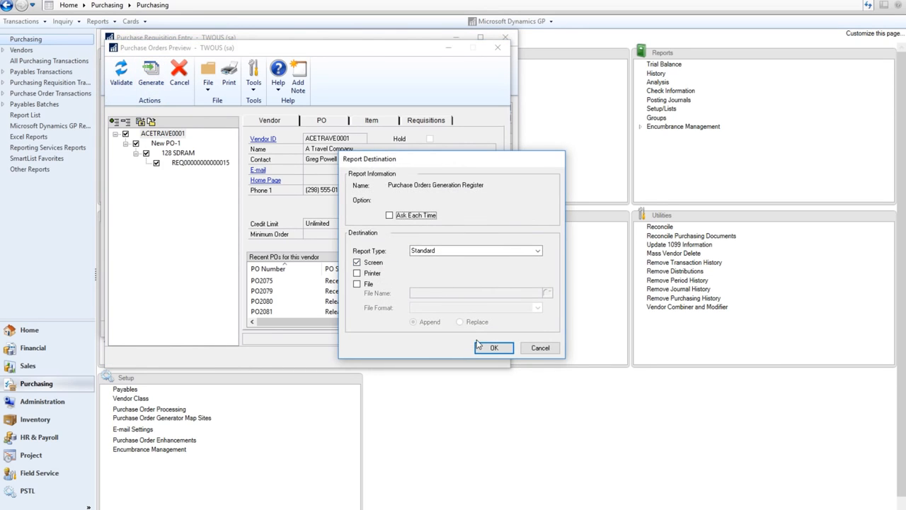
pyautogui.click(495, 350)
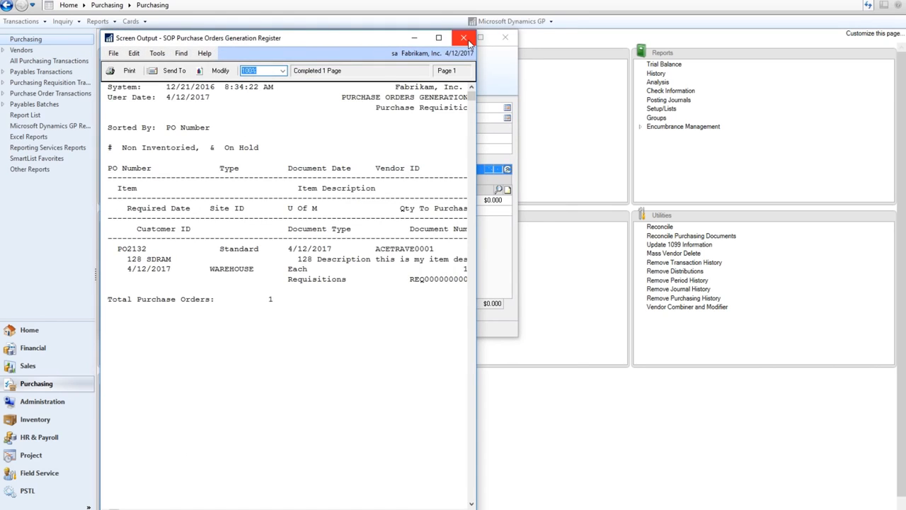
pyautogui.click(464, 36)
pyautogui.click(508, 39)
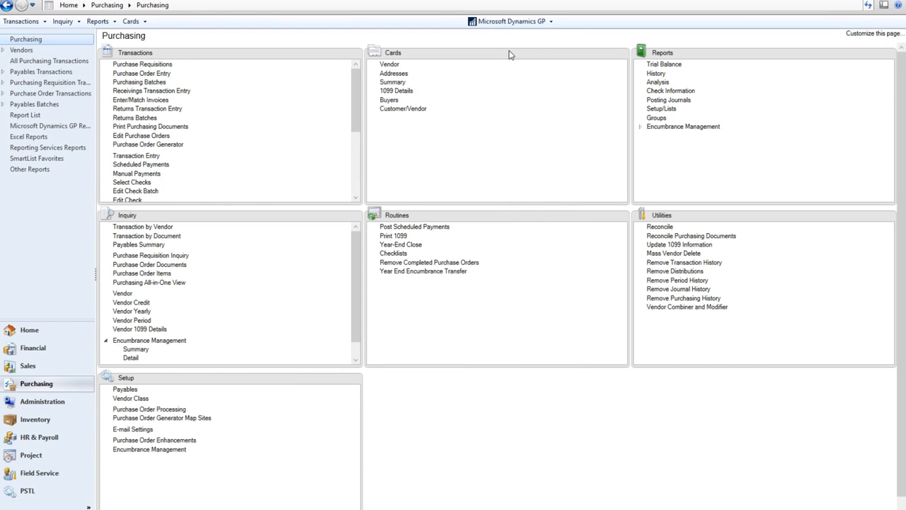
# Load purchase order PO2132, cancel a quantity of 4, and accept the requisition-cancel warning.
pyautogui.click(160, 72)
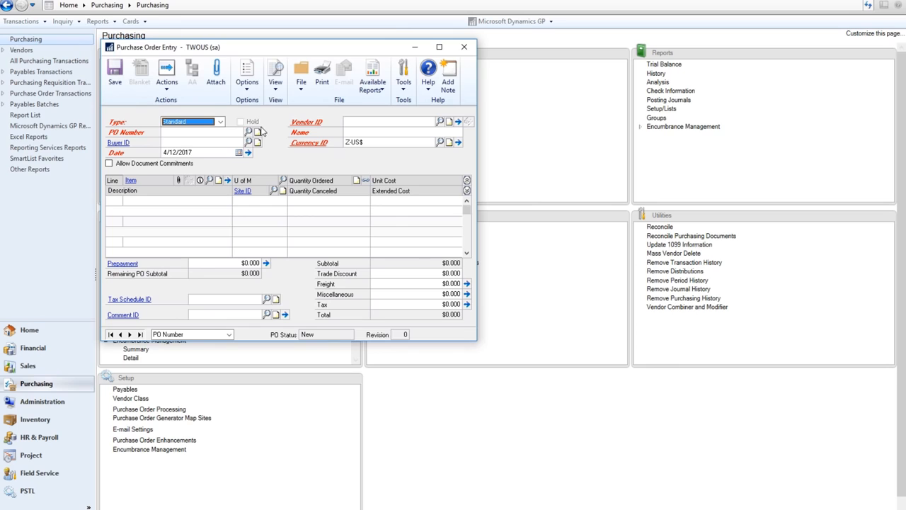
pyautogui.click(248, 133)
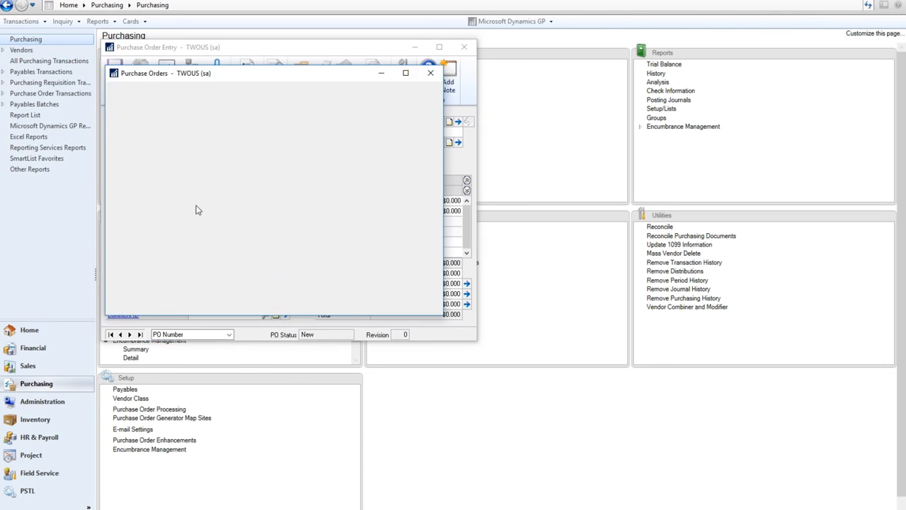
pyautogui.doubleClick(300, 182)
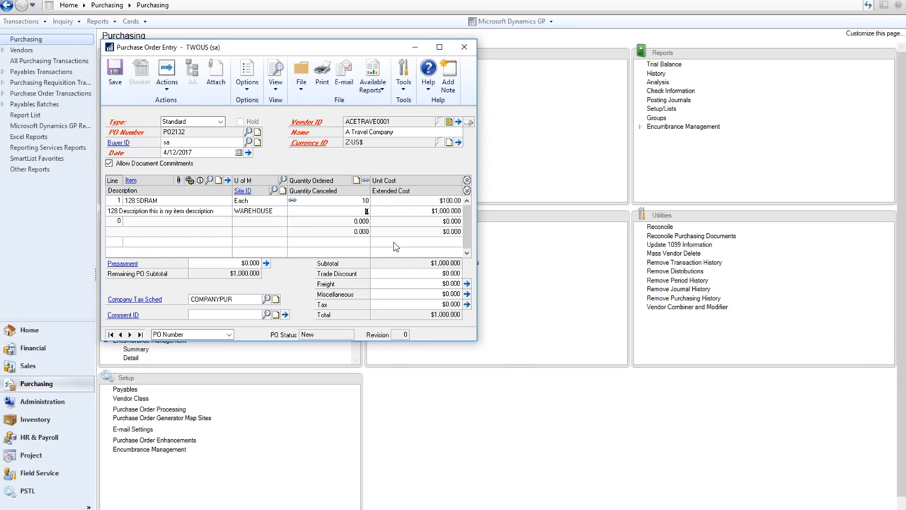
pyautogui.write('4')
pyautogui.press('Tab')
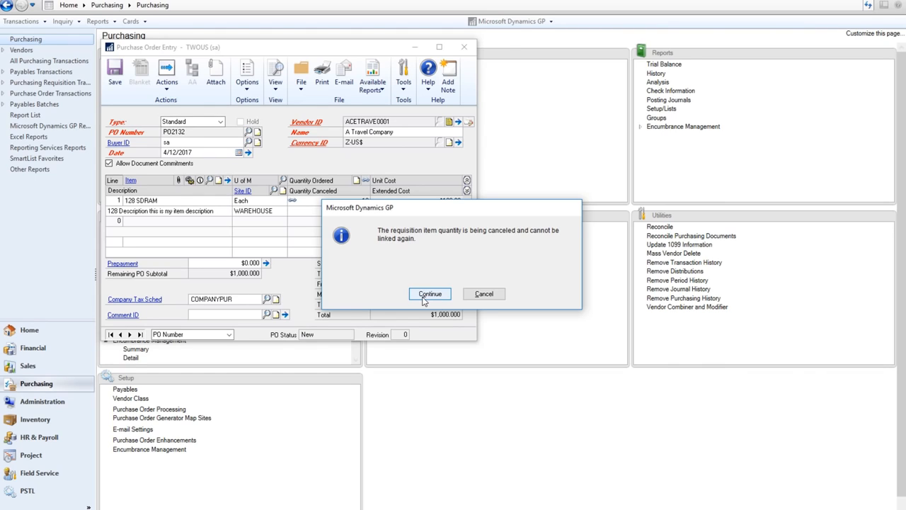
pyautogui.click(427, 294)
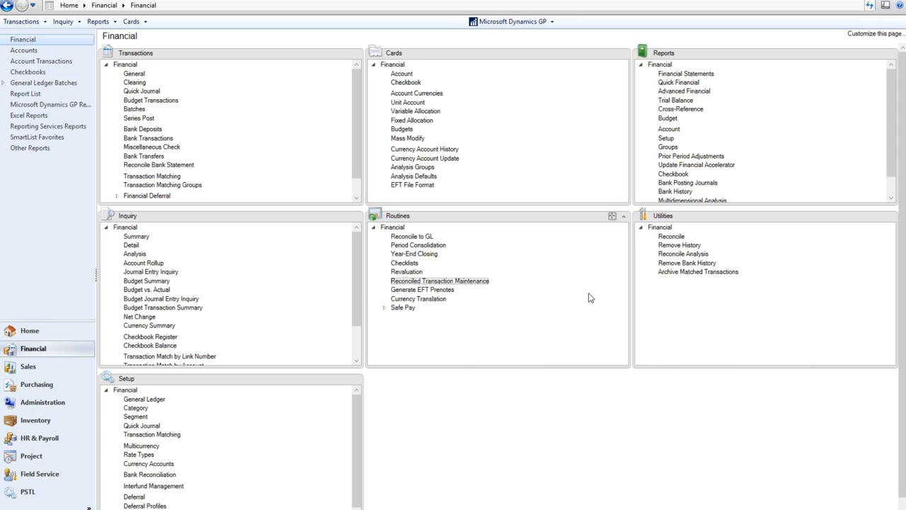
# Launch Reconciled Transaction Maintenance from the Financial page's Routines list.
pyautogui.click(467, 281)
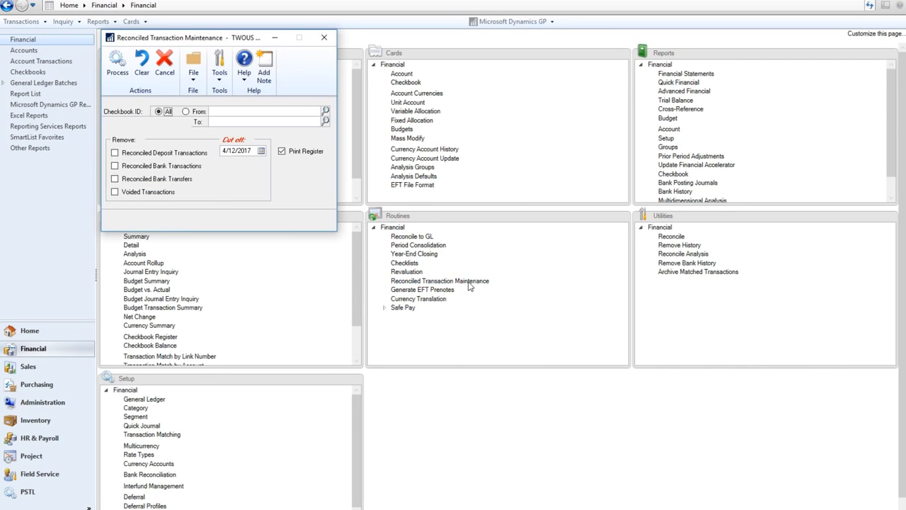
# Switch the Checkbook ID range to From and back to All, keeping every checkbook included.
pyautogui.click(186, 111)
pyautogui.click(160, 113)
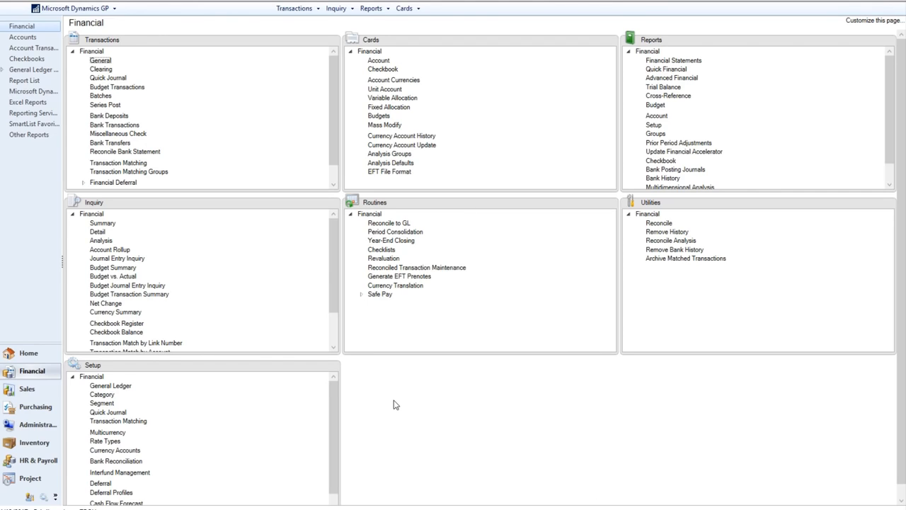
# Load journal entry 40,333 in General Transaction Entry, then switch to the other Dynamics GP session.
pyautogui.click(100, 61)
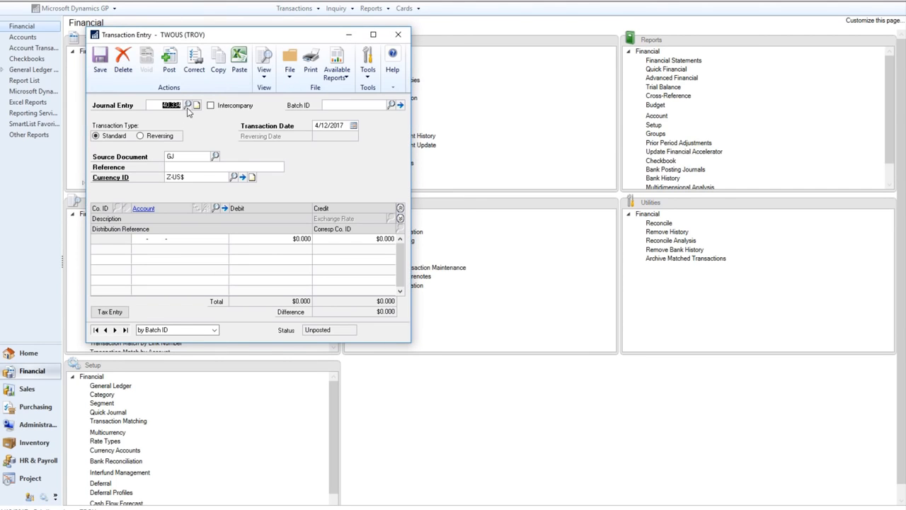
pyautogui.click(190, 105)
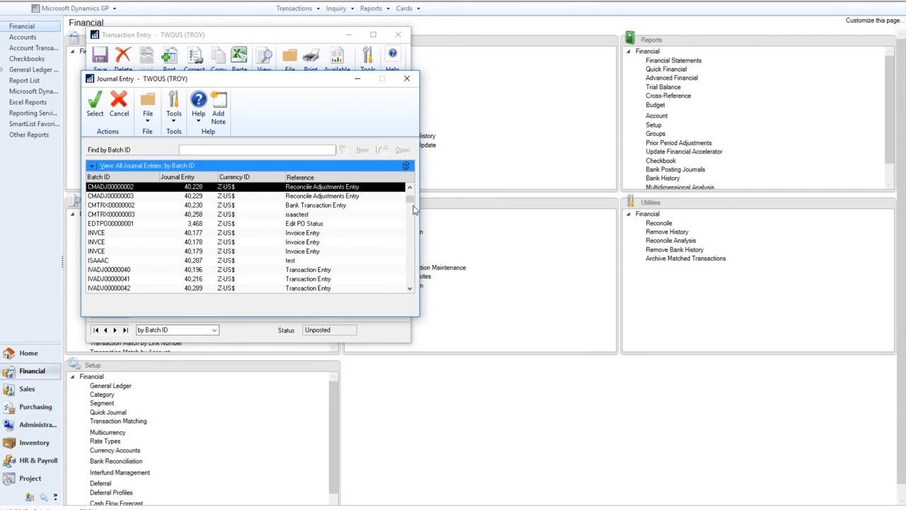
pyautogui.scroll(-3, 146, 259)
pyautogui.doubleClick(146, 259)
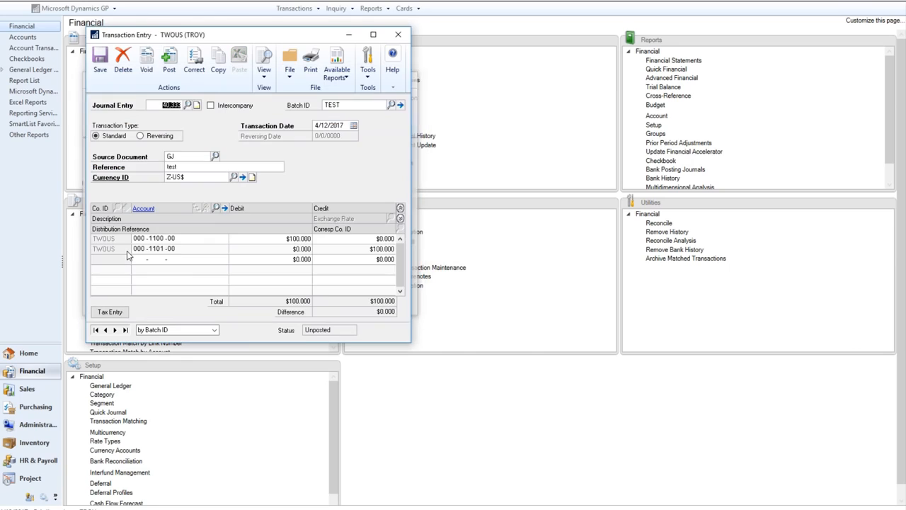
pyautogui.doubleClick(155, 238)
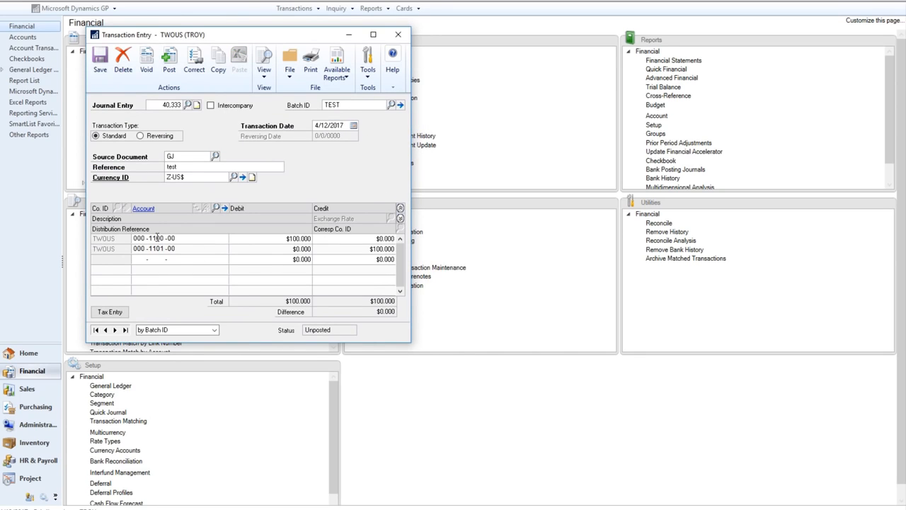
pyautogui.click(435, 509)
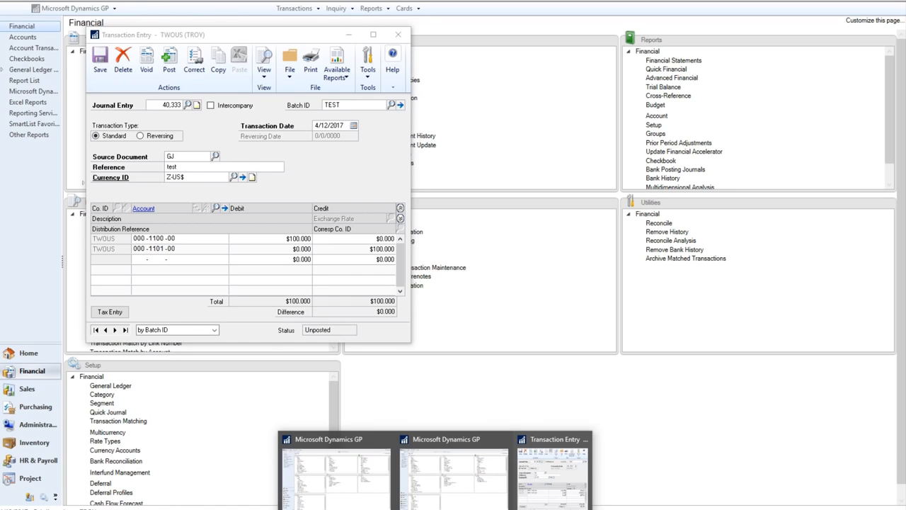
pyautogui.click(327, 480)
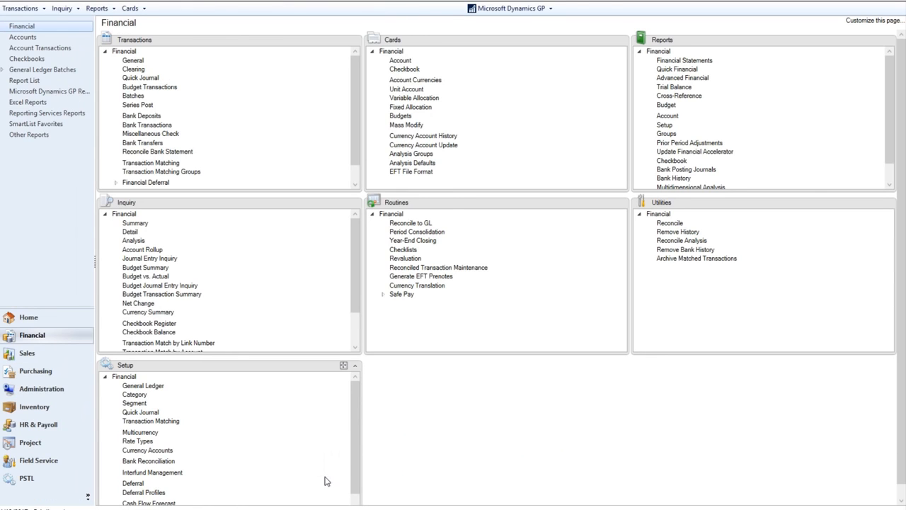
# Start a new general journal entry in batch TEST and dismiss the batch-in-use warning.
pyautogui.click(133, 61)
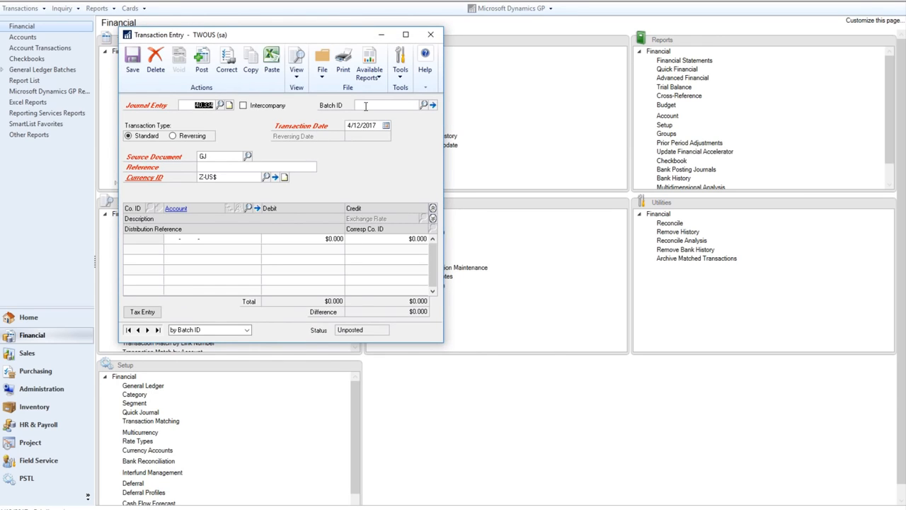
pyautogui.click(365, 105)
pyautogui.write('TEST')
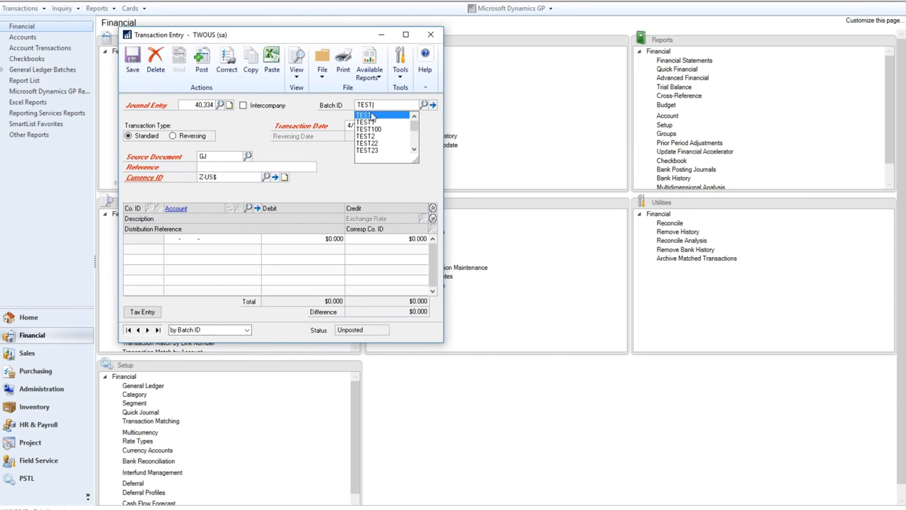
pyautogui.click(372, 117)
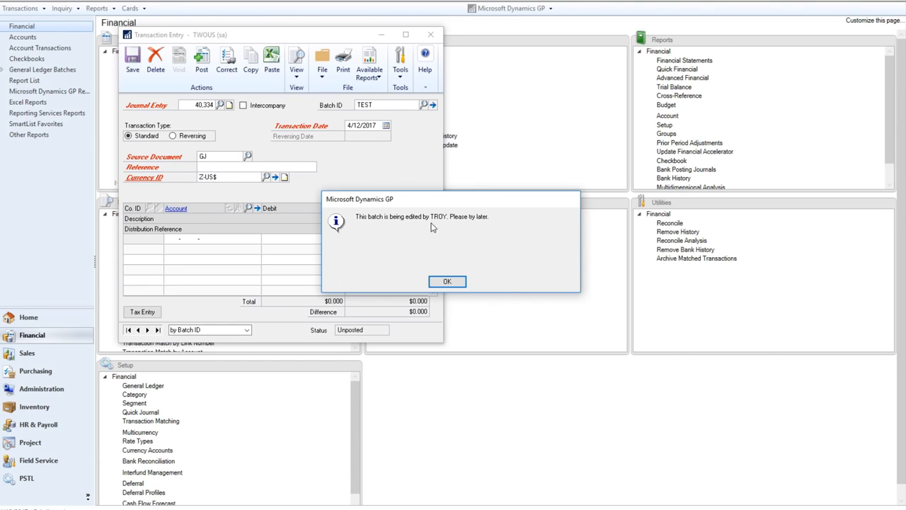
pyautogui.click(447, 281)
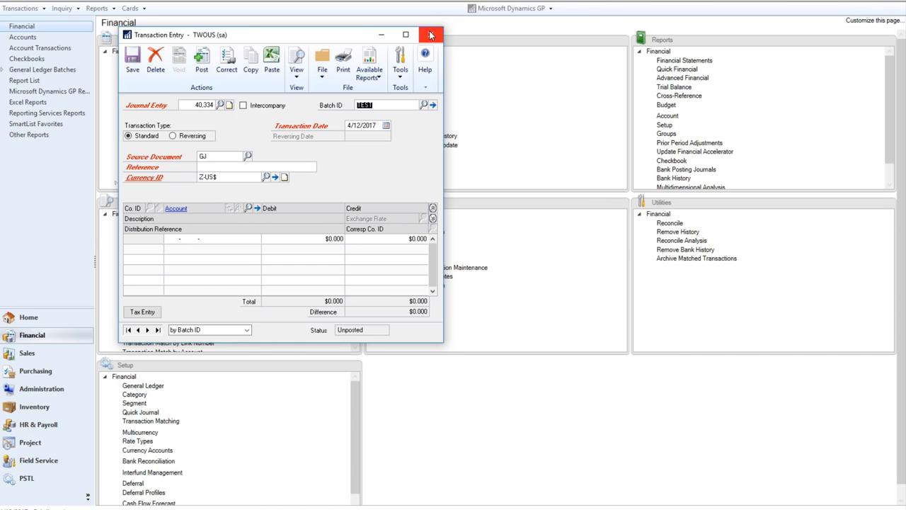
# Close the other session's journal entry to free batch TEST, then return and tab into the lines.
pyautogui.click(434, 509)
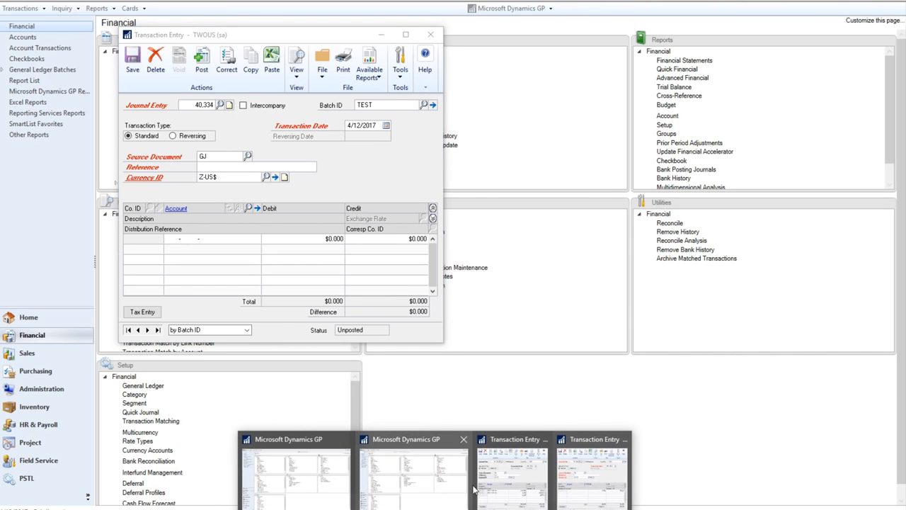
pyautogui.click(510, 481)
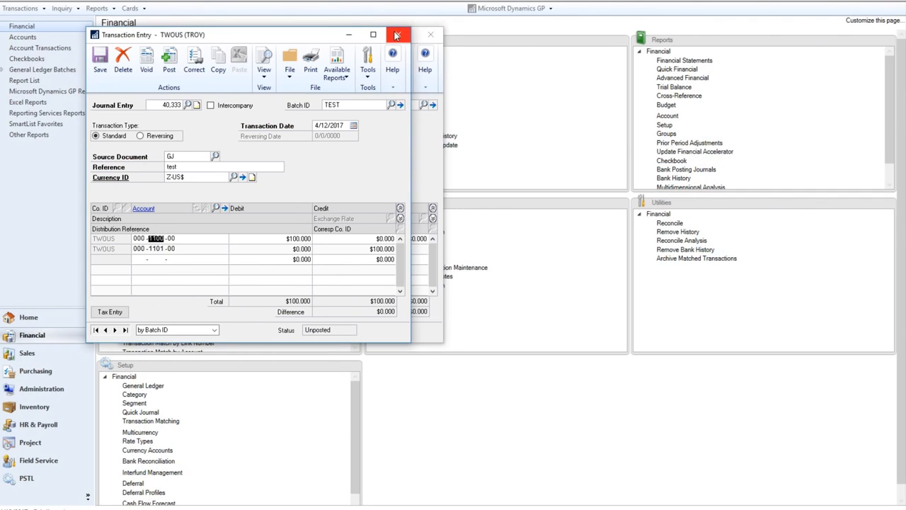
pyautogui.click(398, 34)
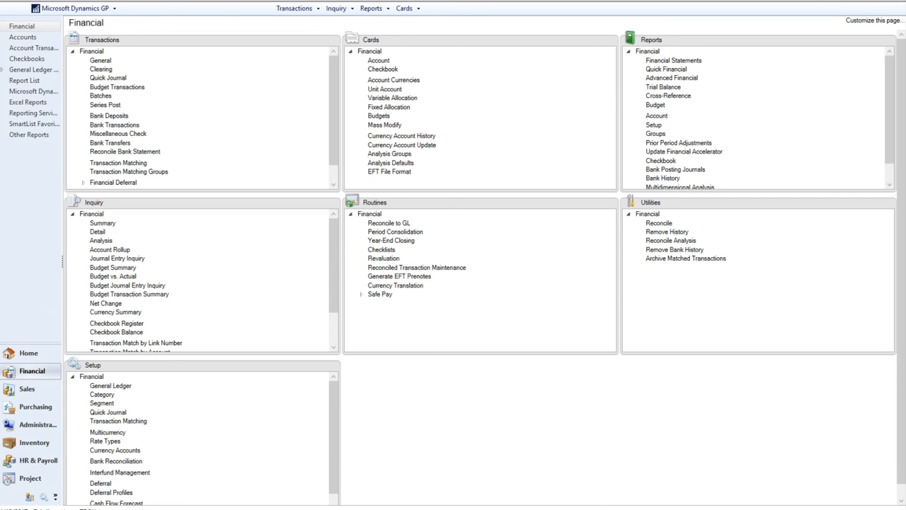
pyautogui.click(539, 483)
pyautogui.press('Tab')
pyautogui.press('Tab')
pyautogui.press('Tab')
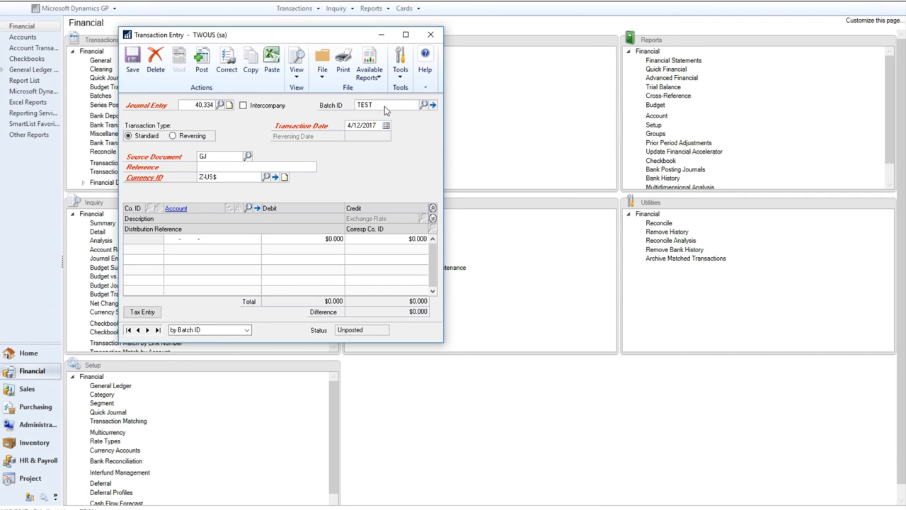
pyautogui.press('Tab')
pyautogui.press('Tab')
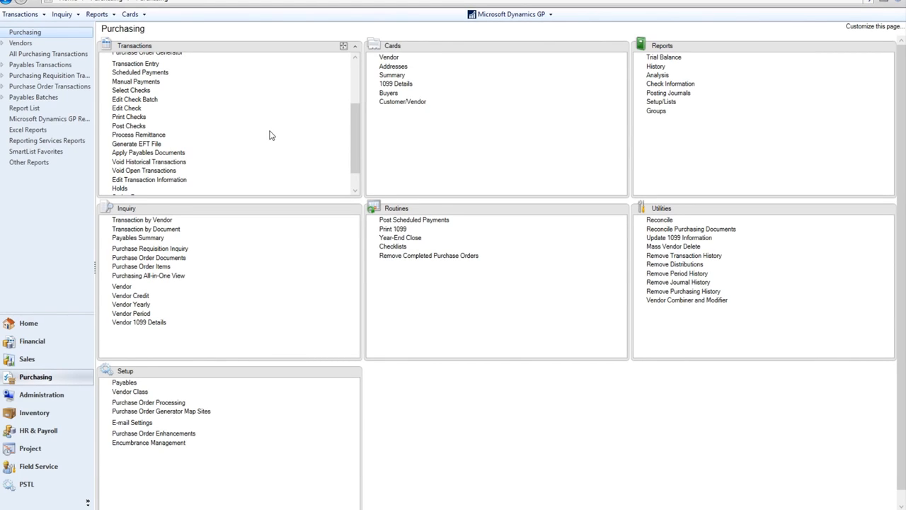
# Enter a payables invoice for A Travel Company, document 00CCPAY, with Purchases of 1,000.
pyautogui.click(138, 63)
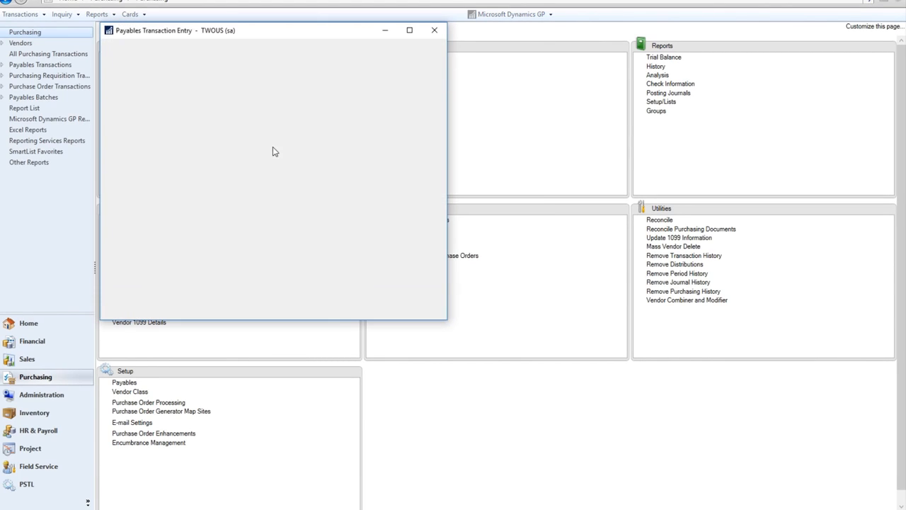
pyautogui.click(173, 141)
pyautogui.write('a')
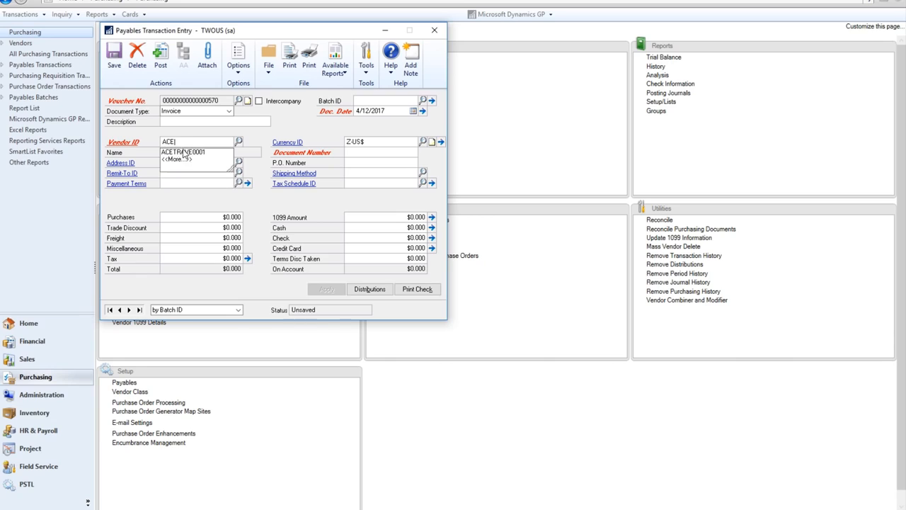
pyautogui.click(191, 153)
pyautogui.press('Tab')
pyautogui.click(357, 153)
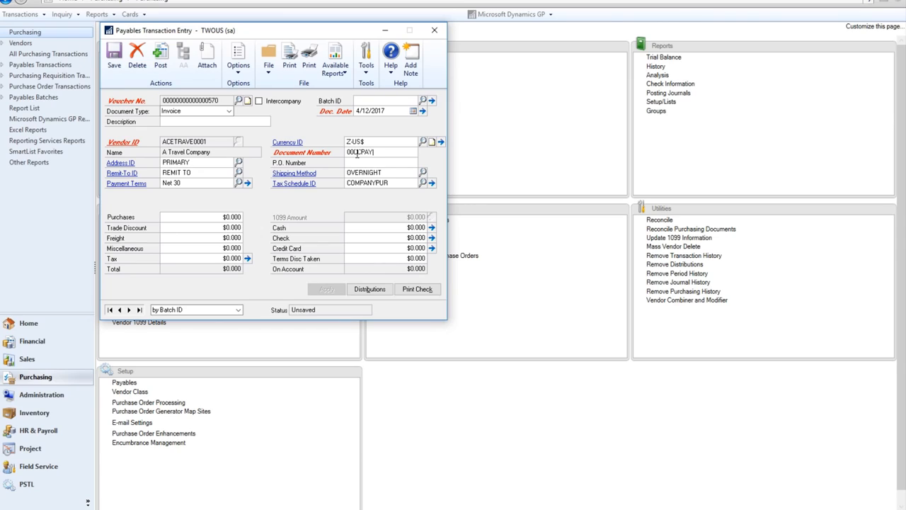
pyautogui.write('00CCPAY')
pyautogui.click(217, 218)
pyautogui.write('1,000')
pyautogui.press('Tab')
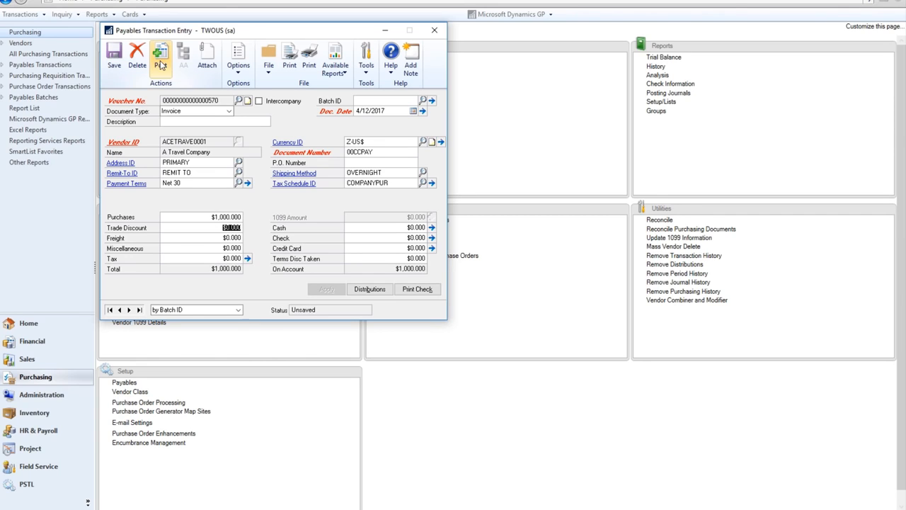
# Post the invoice, skipping every posting report.
pyautogui.click(161, 64)
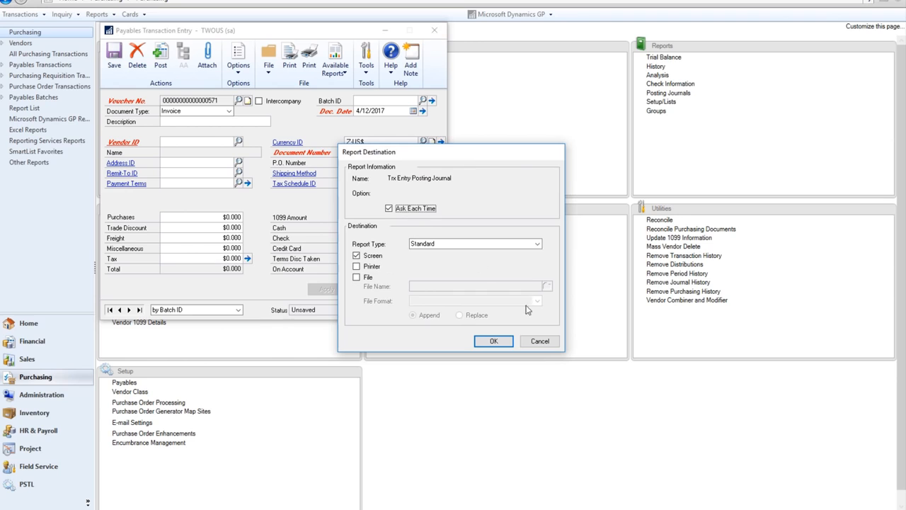
pyautogui.click(540, 341)
pyautogui.click(541, 341)
pyautogui.click(541, 342)
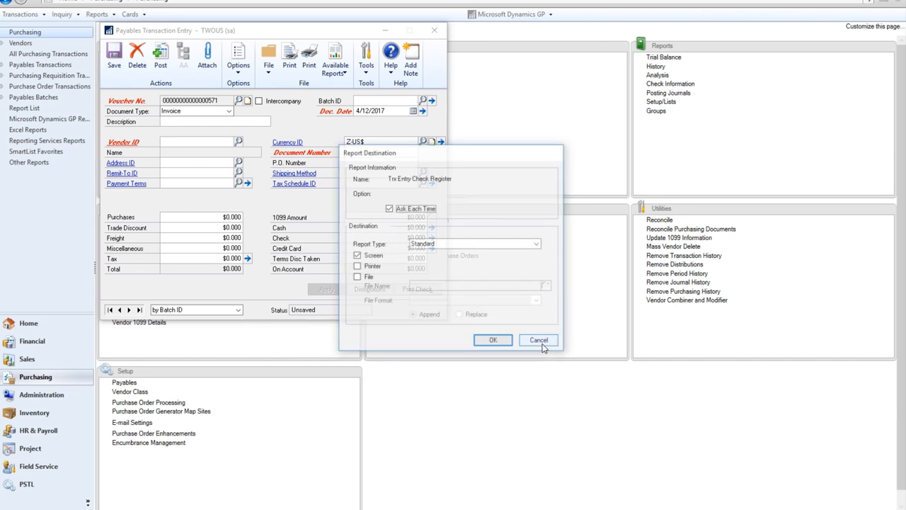
pyautogui.click(541, 341)
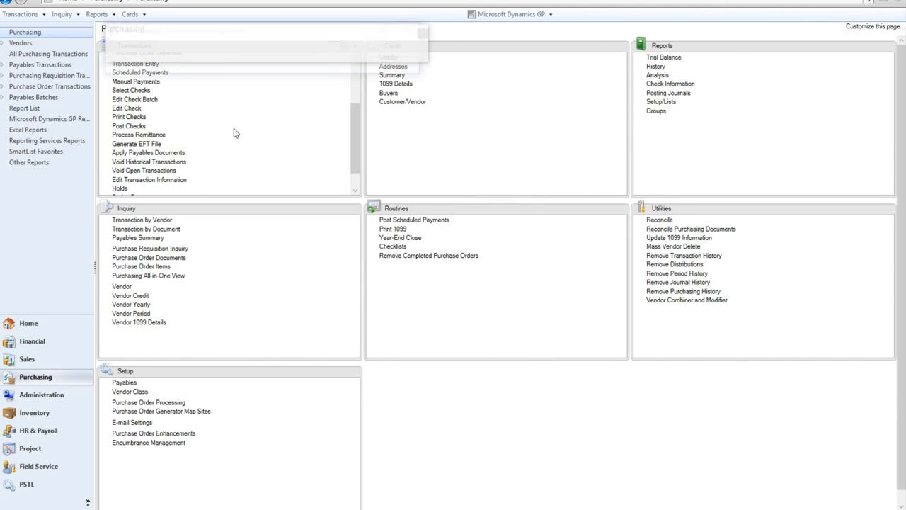
# Start a manual payment to A Travel Company paid by the Platinum Credit card.
pyautogui.click(464, 31)
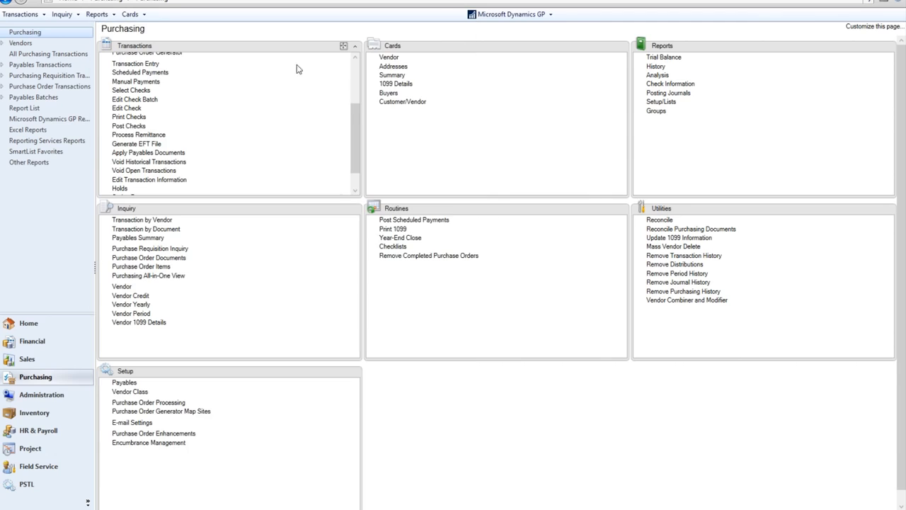
pyautogui.click(136, 82)
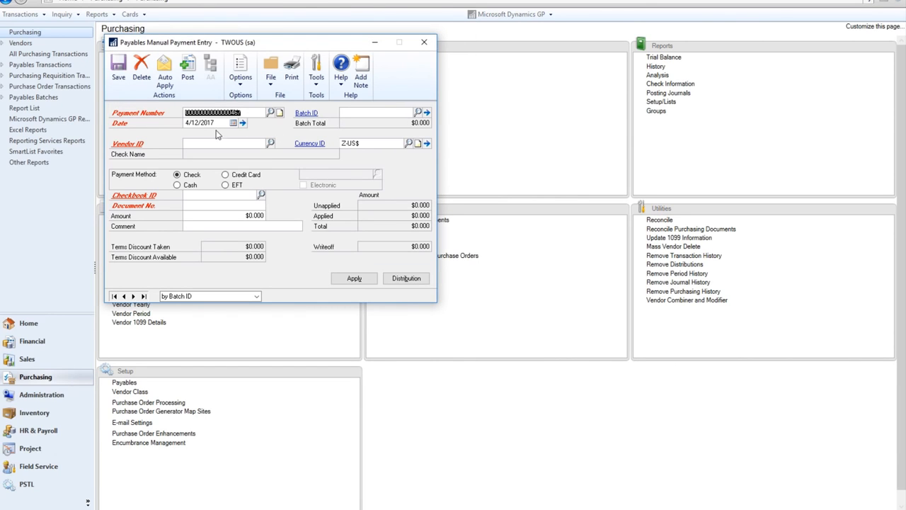
pyautogui.click(207, 144)
pyautogui.write('ACE')
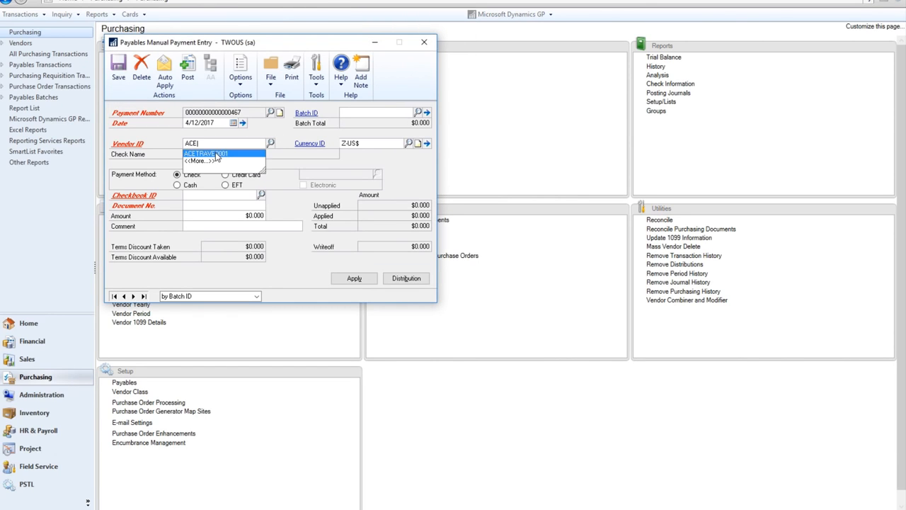
pyautogui.click(216, 155)
pyautogui.click(225, 174)
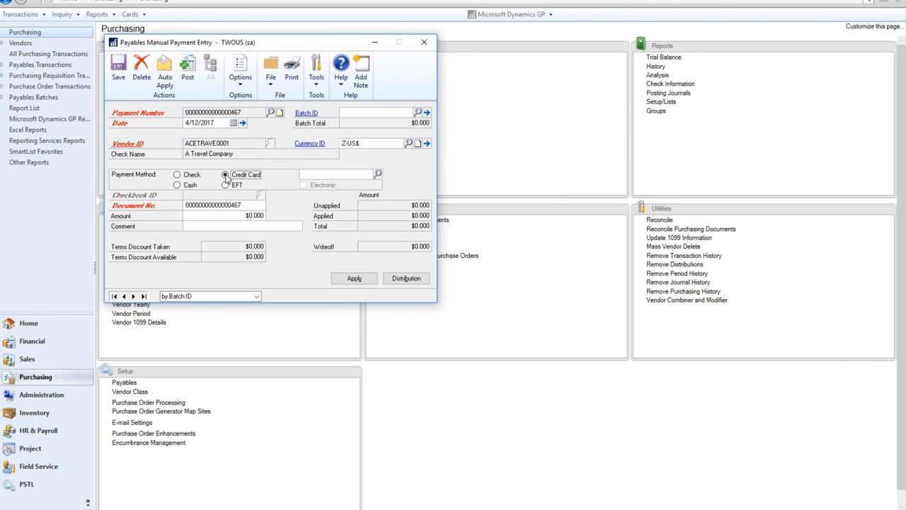
pyautogui.click(377, 175)
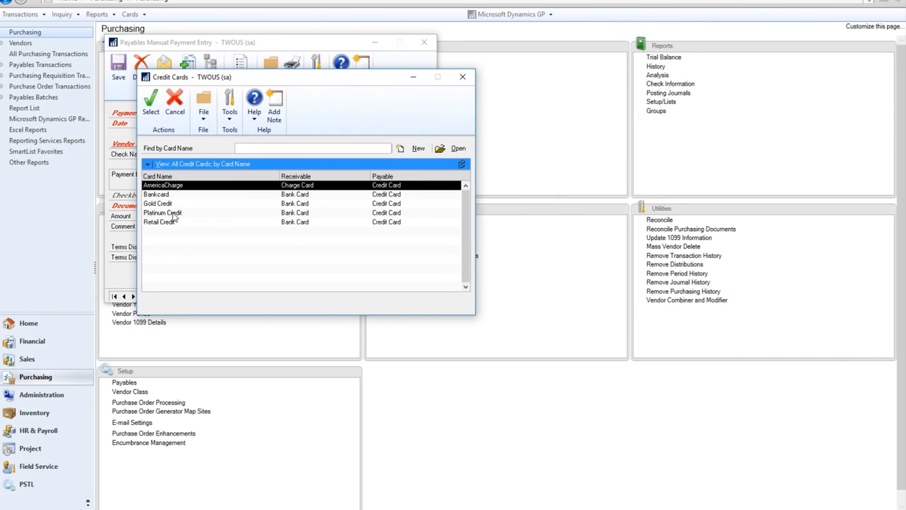
pyautogui.doubleClick(173, 213)
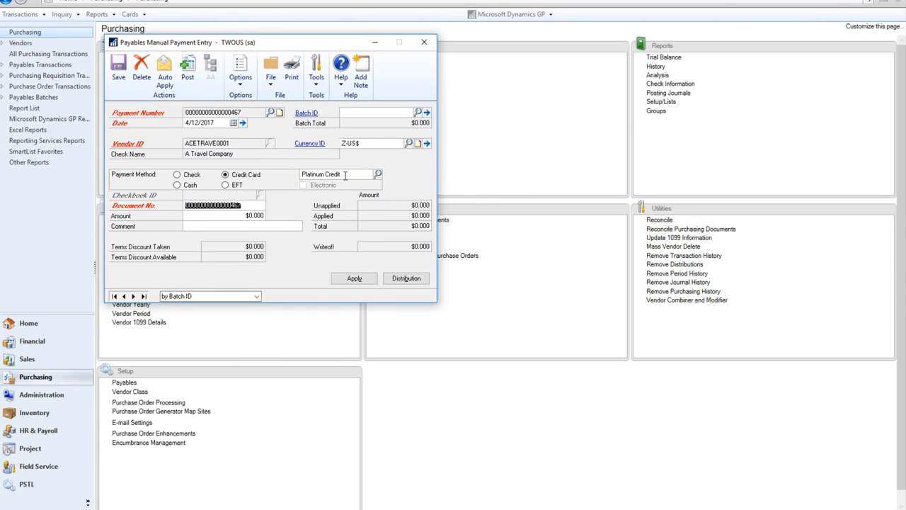
# Set the payment amount to $1,000 and apply it fully to invoice 00CCPAY.
pyautogui.click(233, 215)
pyautogui.write('10')
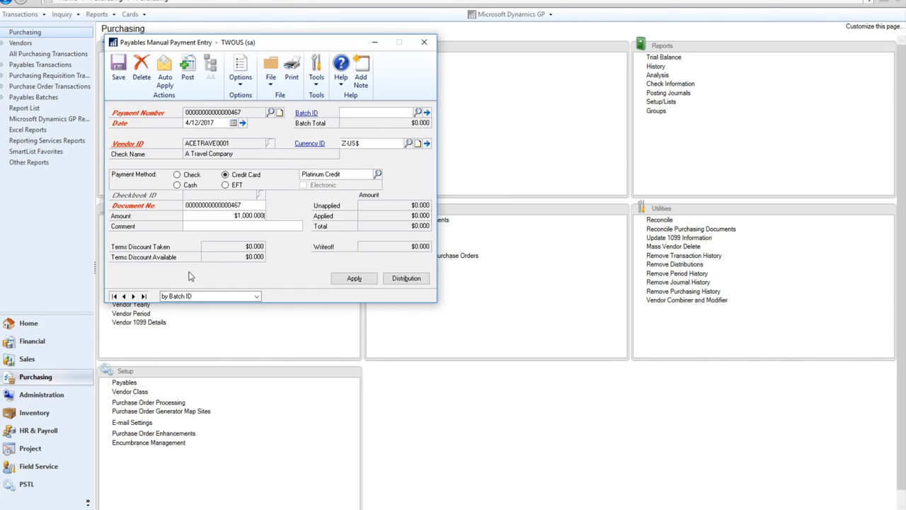
pyautogui.press('Tab')
pyautogui.click(351, 278)
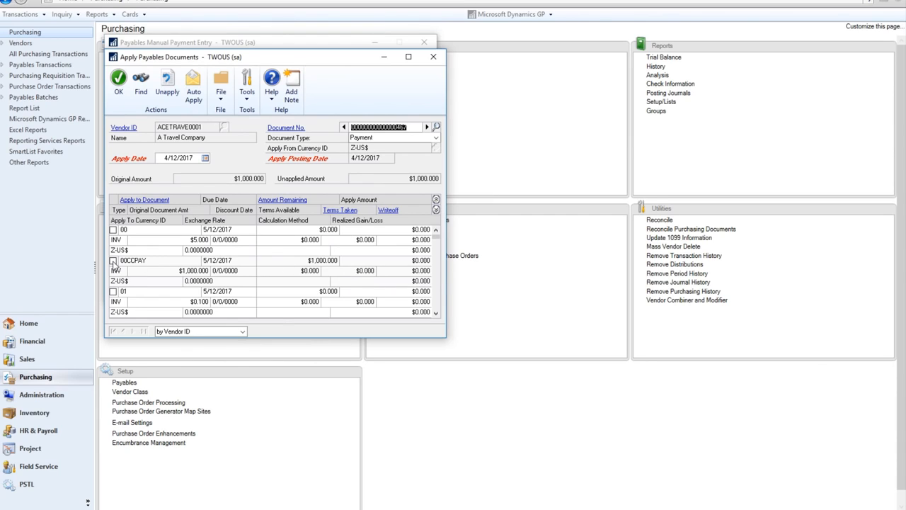
pyautogui.click(113, 260)
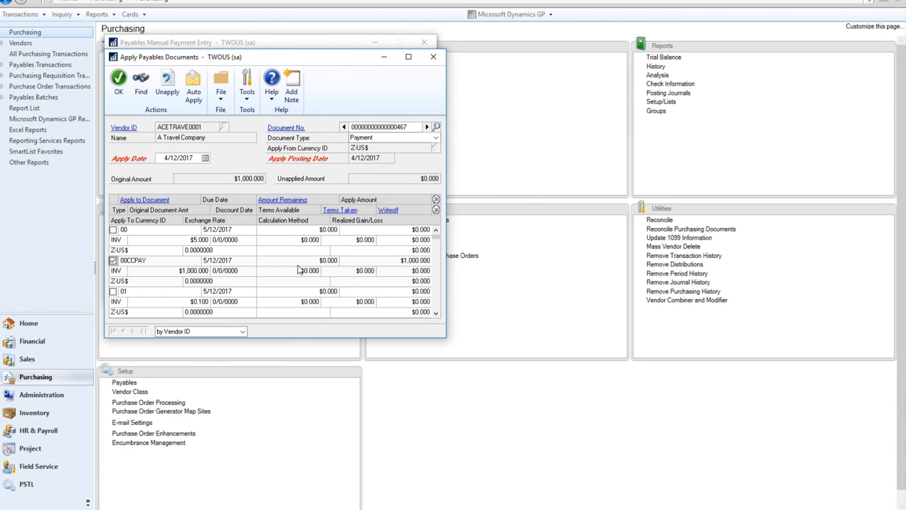
pyautogui.click(117, 83)
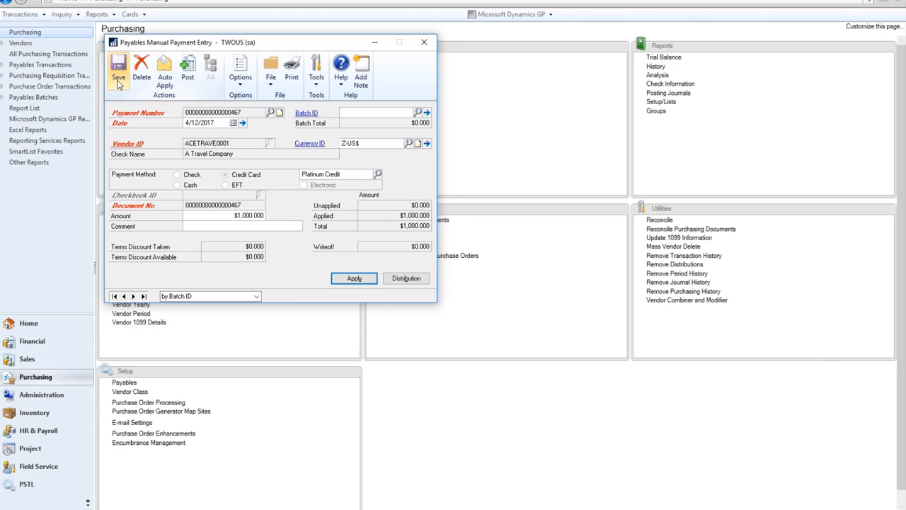
# Post the credit card payment, close payment entry, and skip the posting reports.
pyautogui.click(187, 69)
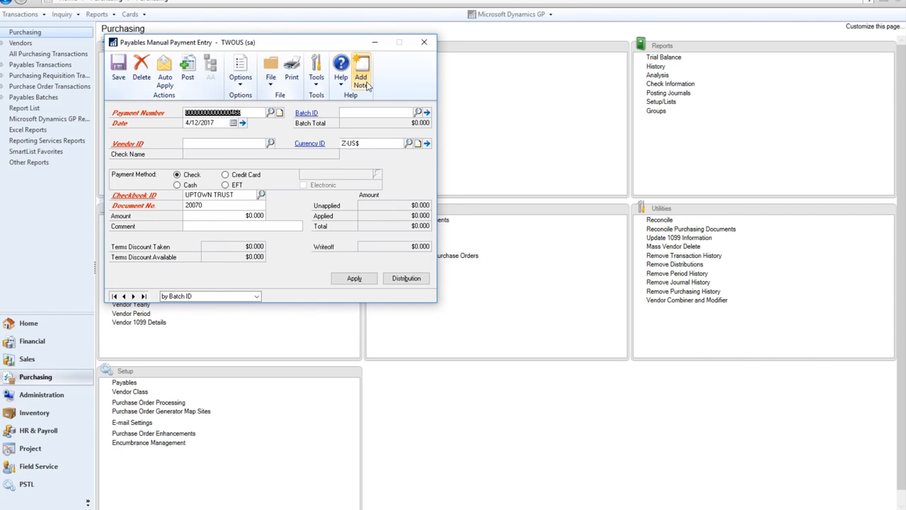
pyautogui.click(425, 45)
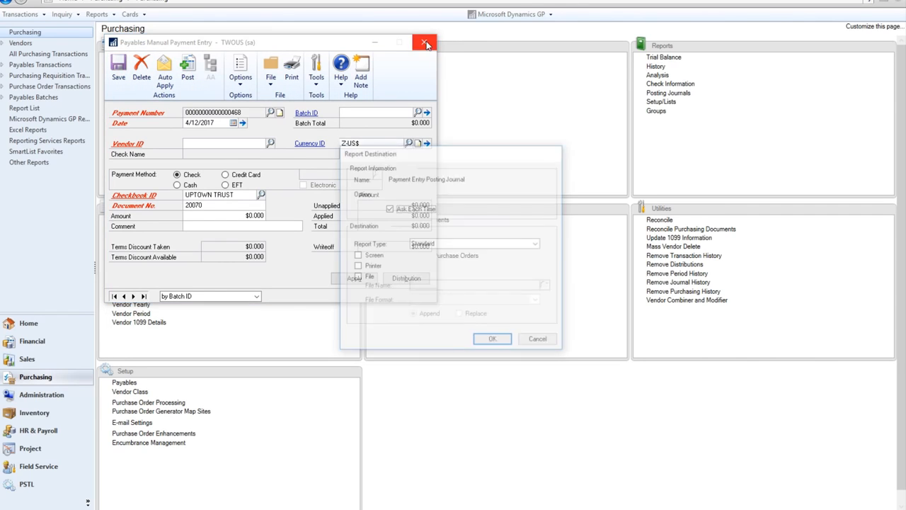
pyautogui.click(540, 341)
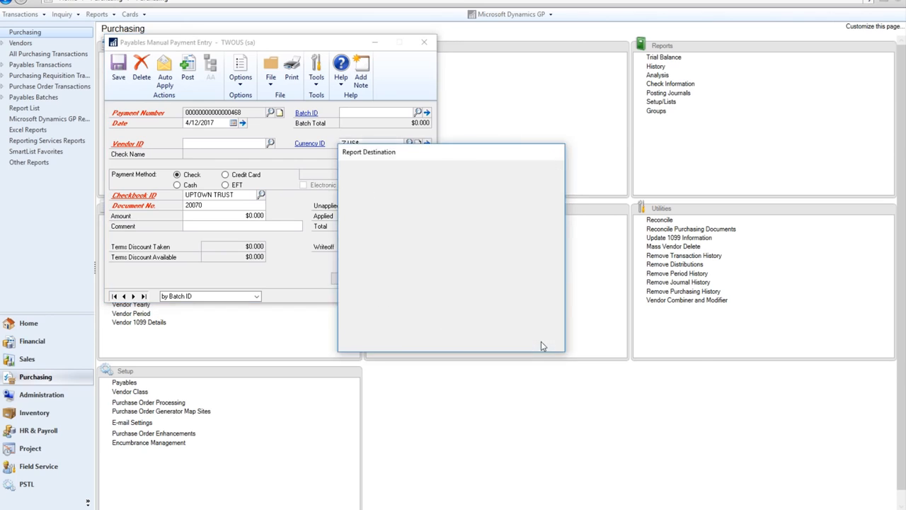
pyautogui.click(541, 341)
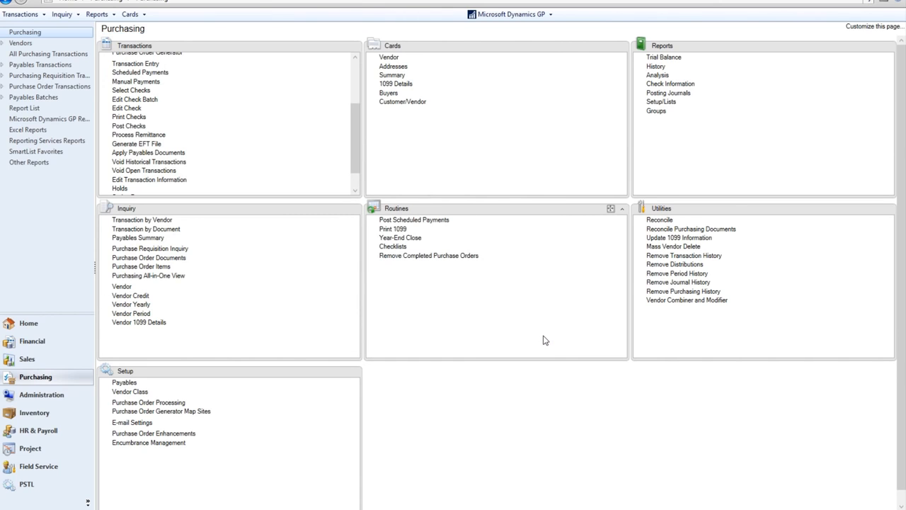
# Review Woodgrove Bank's payables transactions by vendor with detail lines expanded.
pyautogui.click(144, 220)
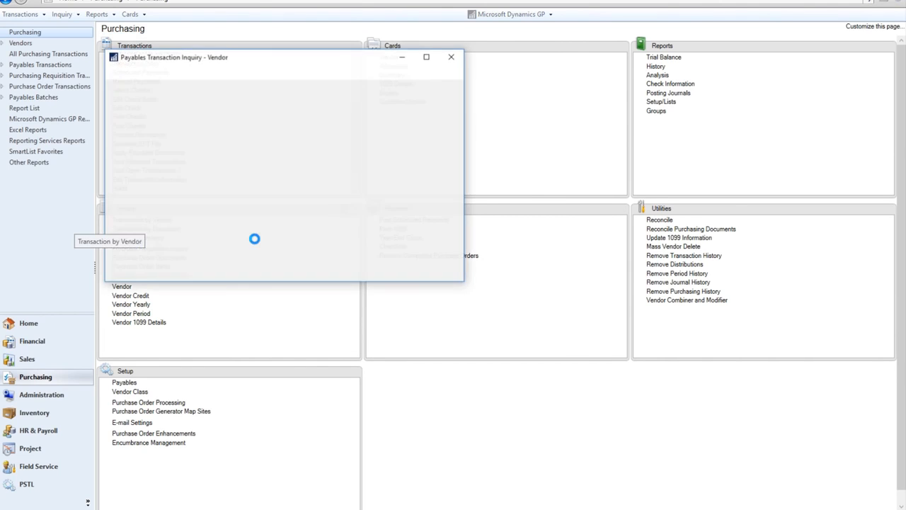
pyautogui.write('W')
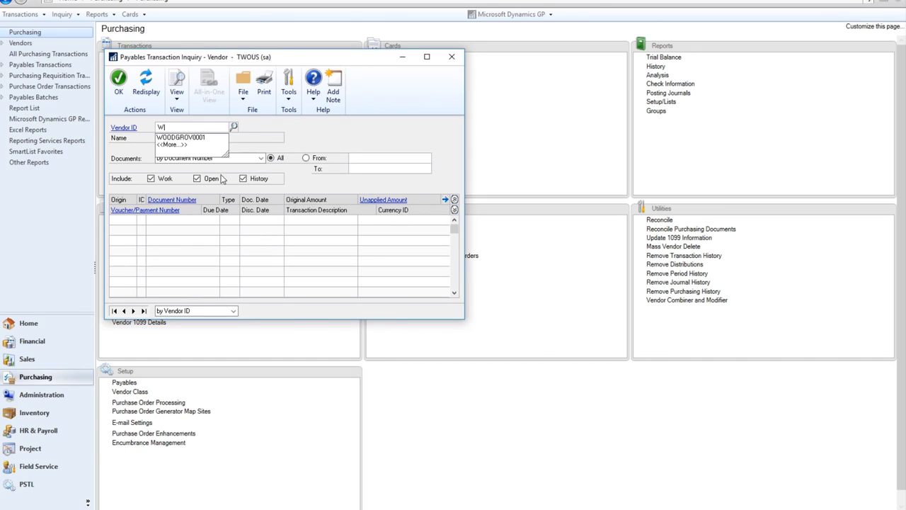
pyautogui.click(185, 137)
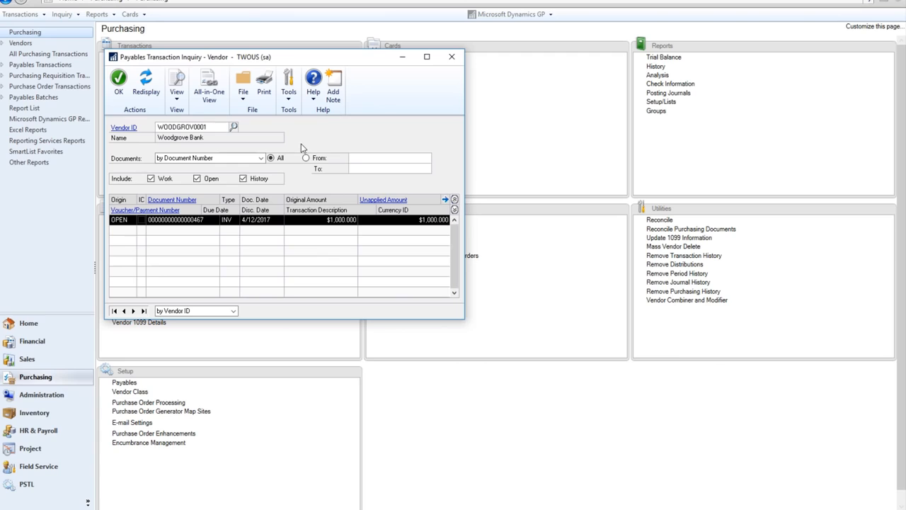
pyautogui.click(454, 210)
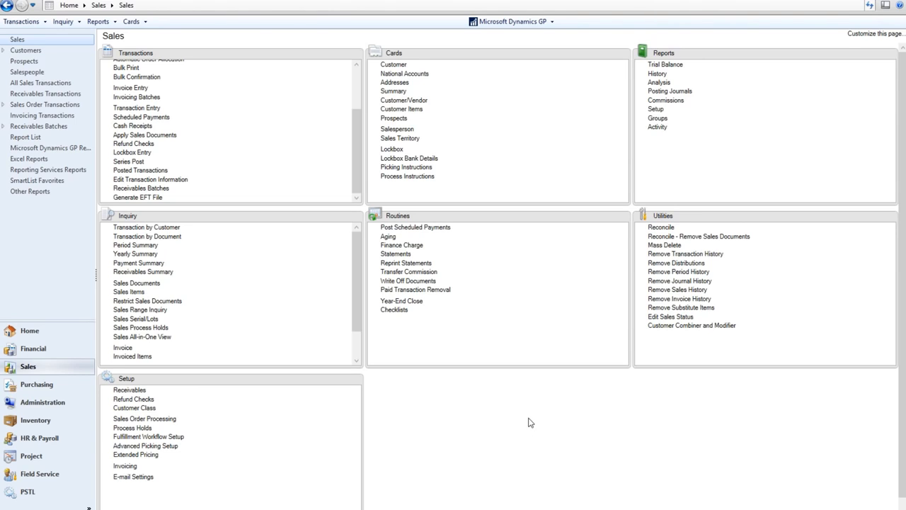
pyautogui.click(501, 24)
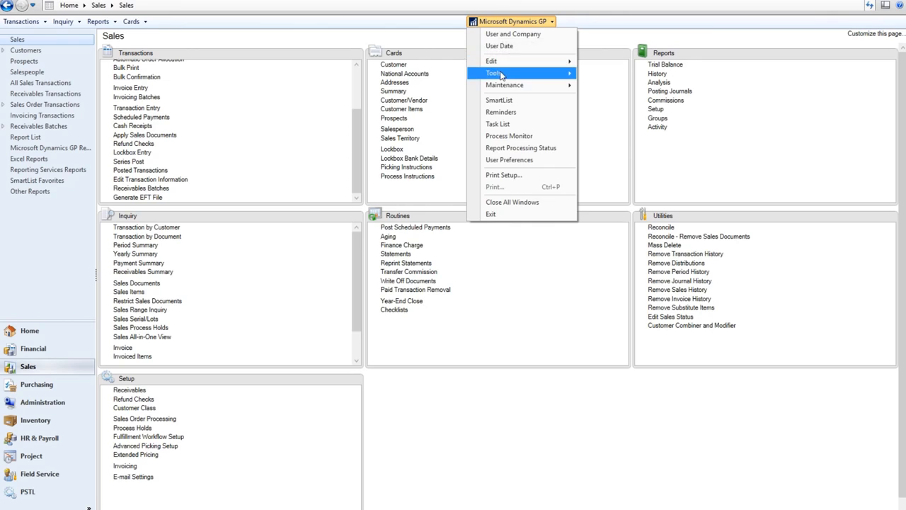
# Load the Customer Balance favorite from SmartList's Sales category.
pyautogui.click(503, 100)
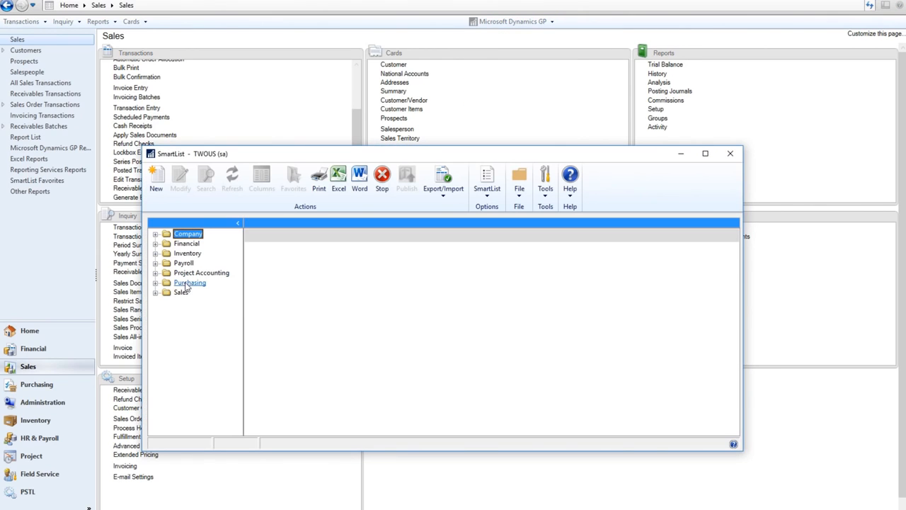
pyautogui.click(155, 292)
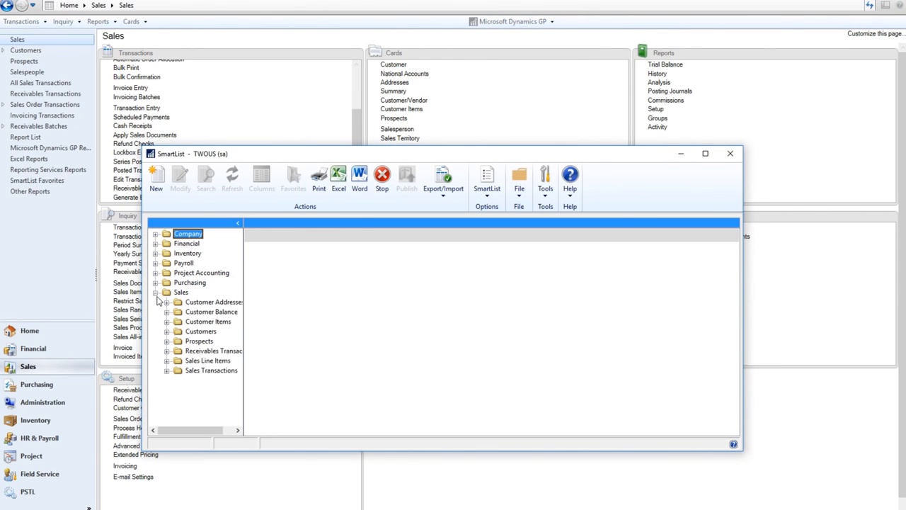
pyautogui.click(209, 312)
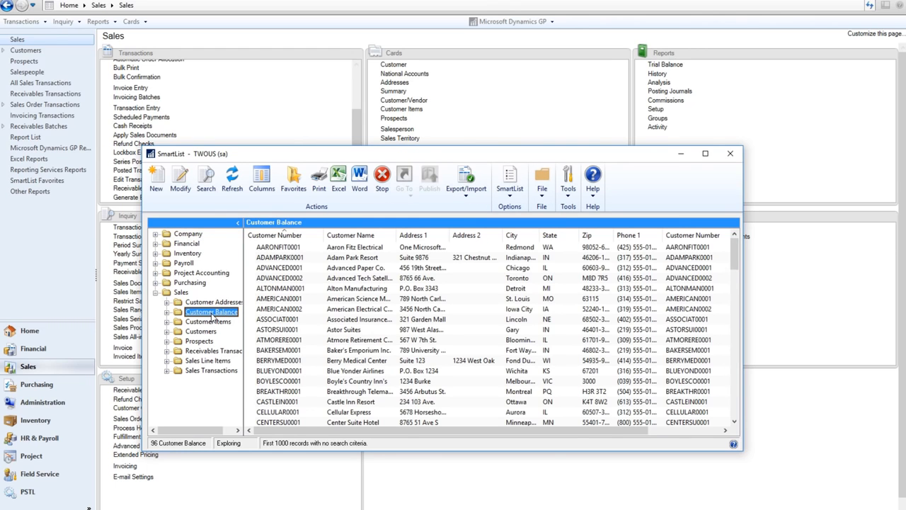
pyautogui.doubleClick(211, 312)
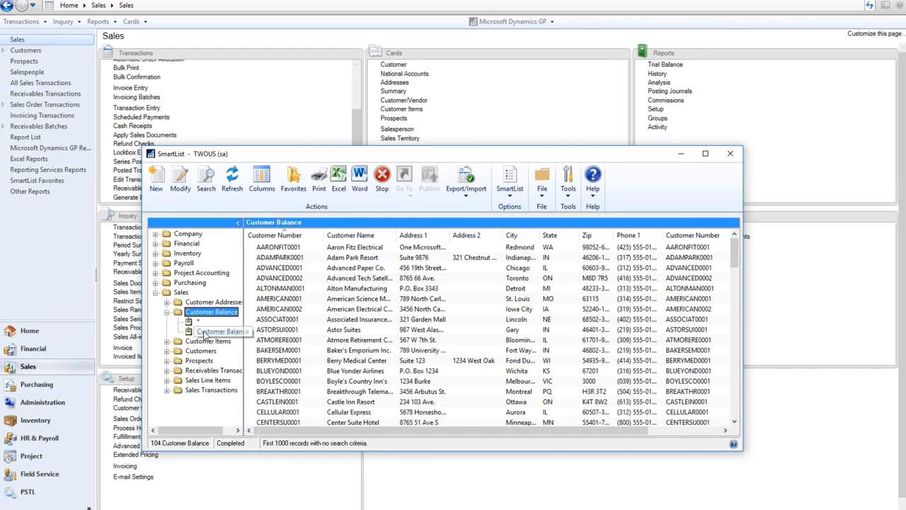
pyautogui.click(205, 333)
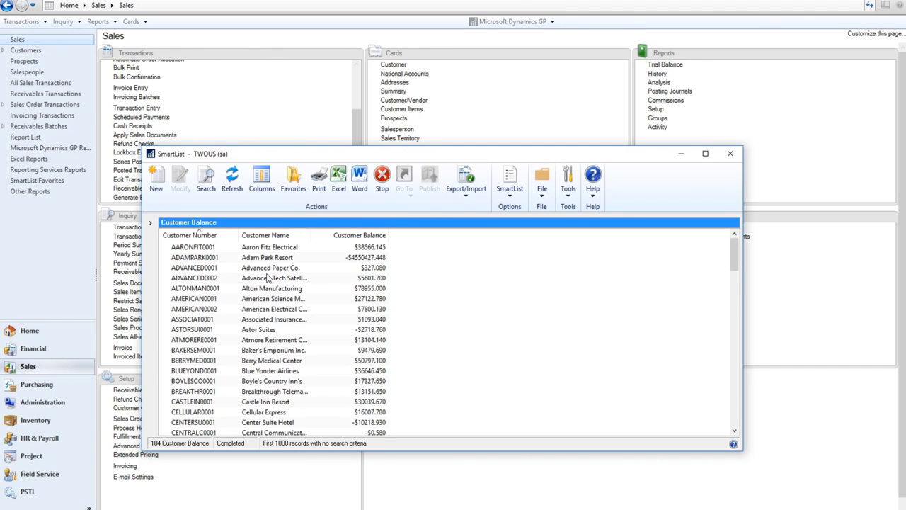
# Set the favorite's Assign To option to Customers, save the modification, and close SmartList.
pyautogui.click(293, 182)
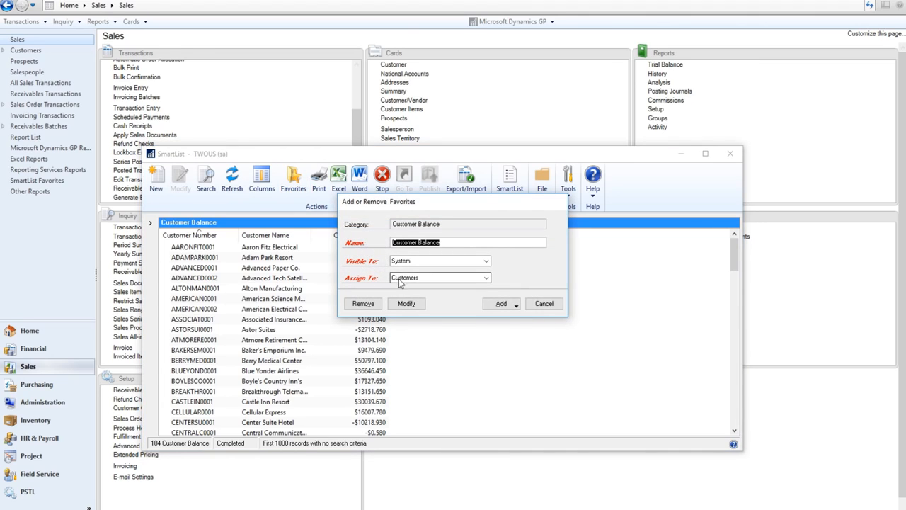
pyautogui.click(427, 279)
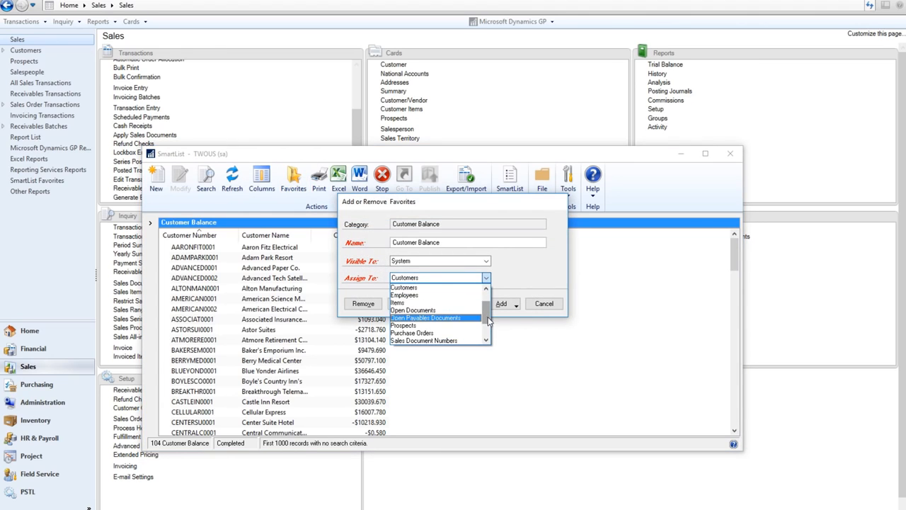
pyautogui.moveTo(486, 310); pyautogui.dragTo(486, 292)
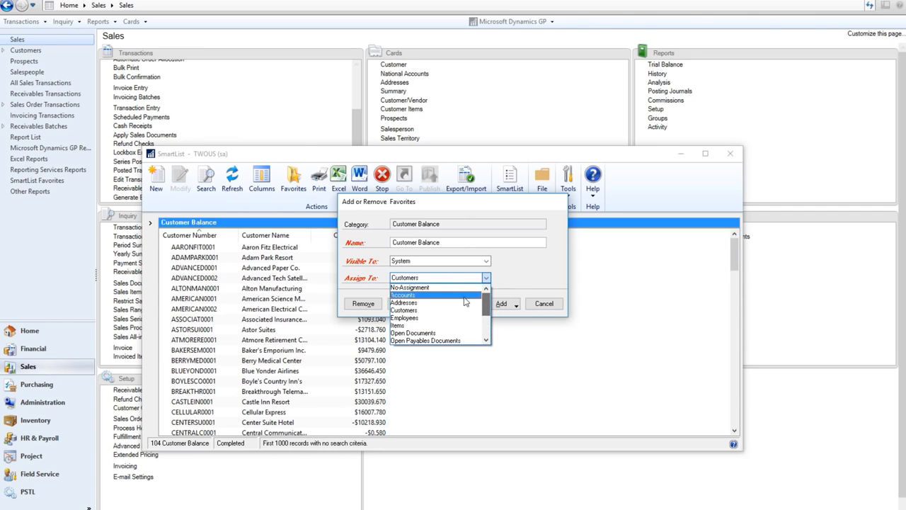
pyautogui.click(414, 307)
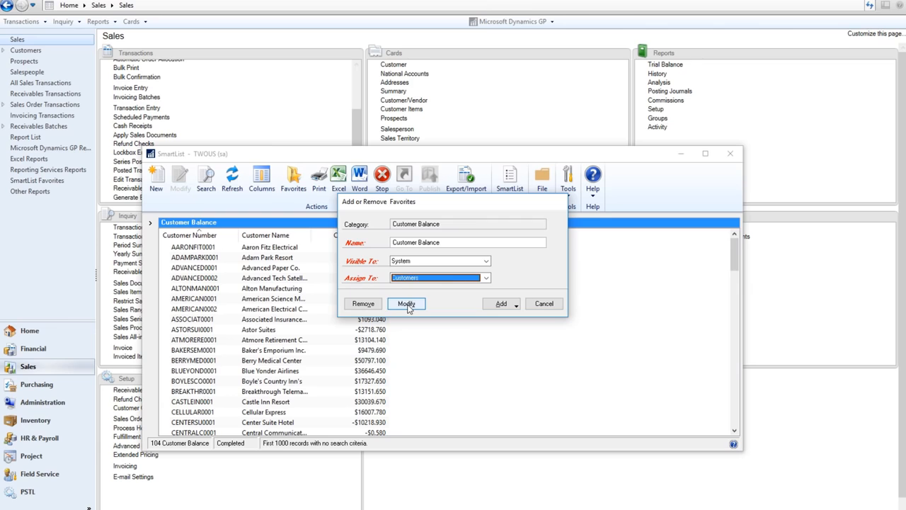
pyautogui.click(408, 305)
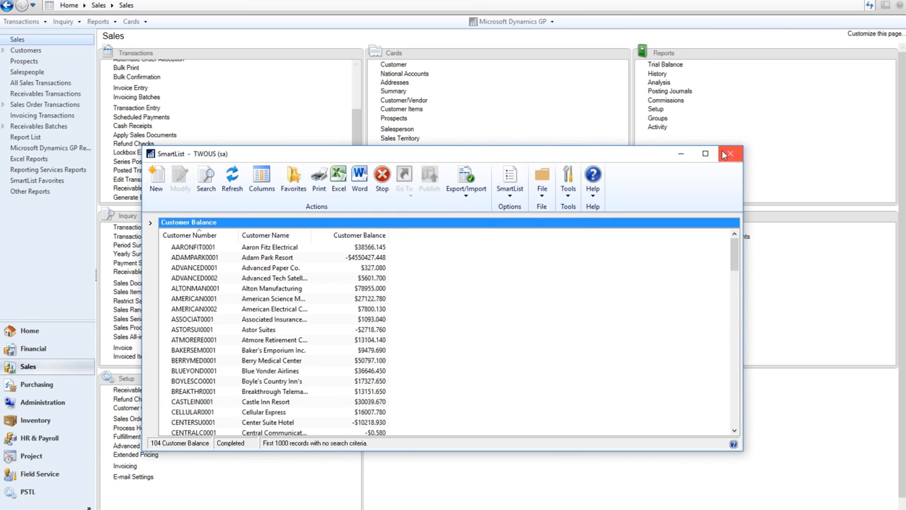
pyautogui.click(732, 154)
# Bring up the customer lookup from the customer card and select the new customer rows.
pyautogui.click(391, 65)
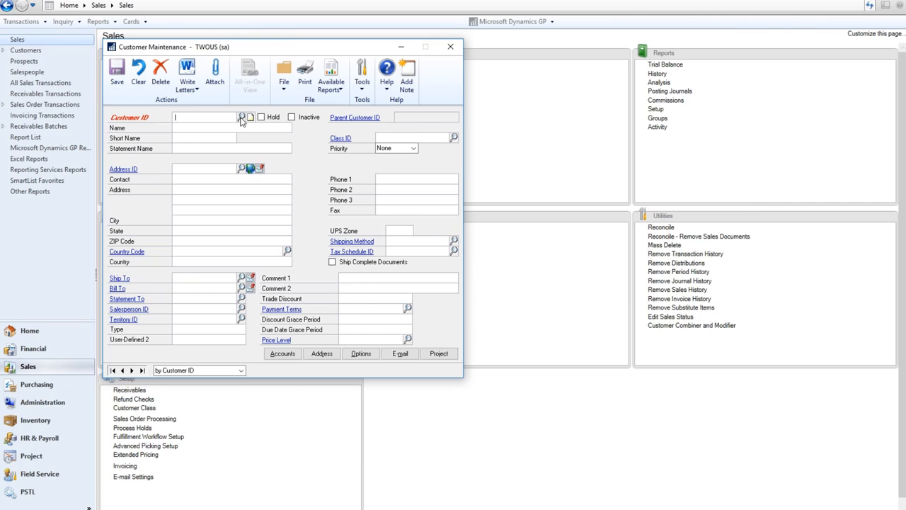
pyautogui.click(242, 118)
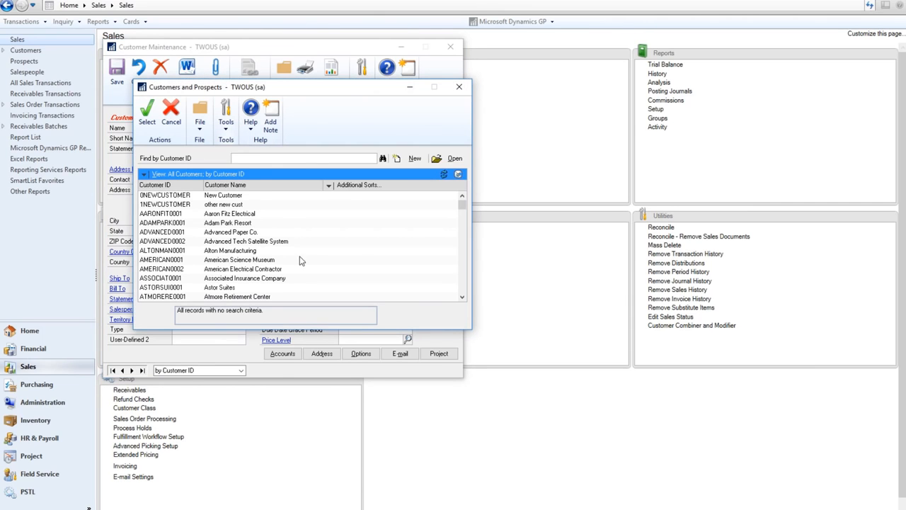
pyautogui.click(184, 196)
pyautogui.click(183, 205)
pyautogui.click(182, 198)
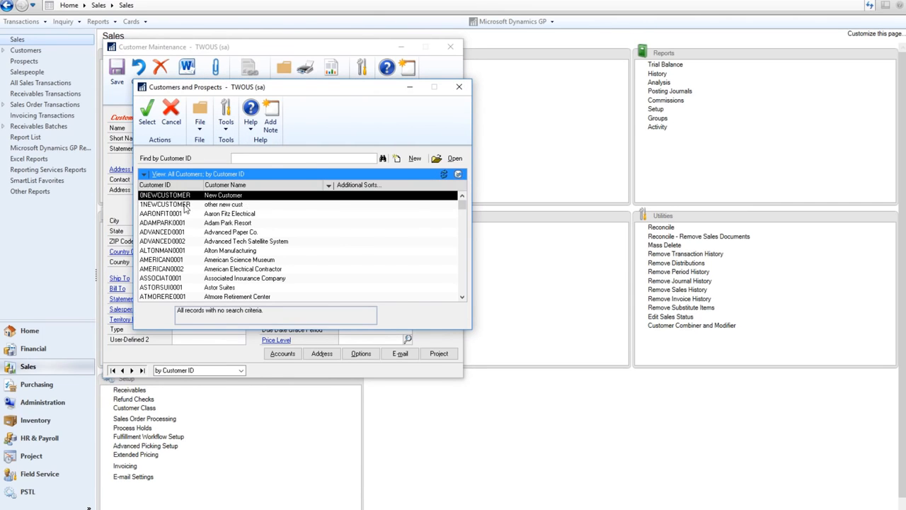
pyautogui.click(185, 206)
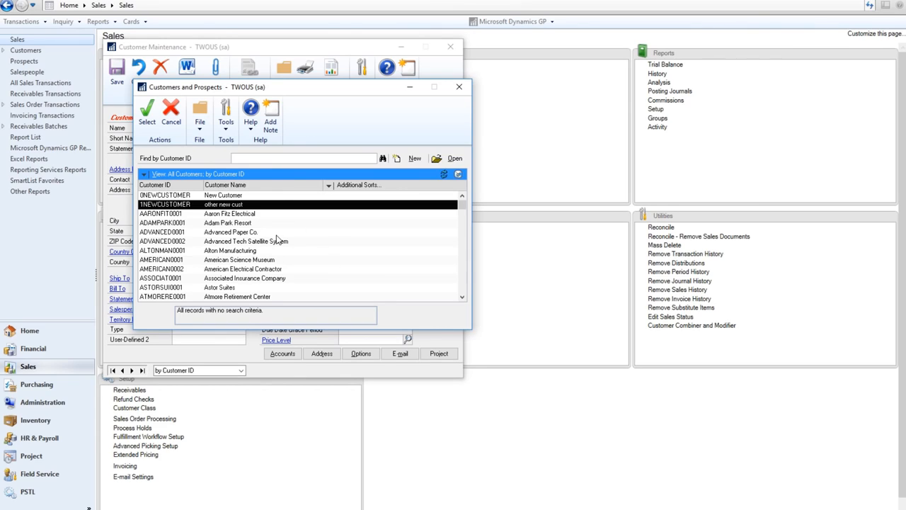
# Switch the lookup view to the SmartList Designer favorite Customer Balance.
pyautogui.click(145, 175)
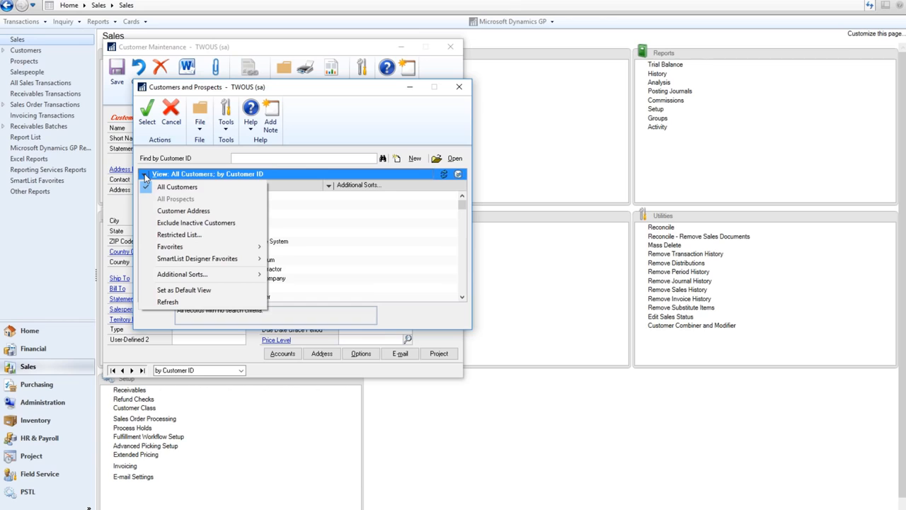
pyautogui.moveTo(234, 264)
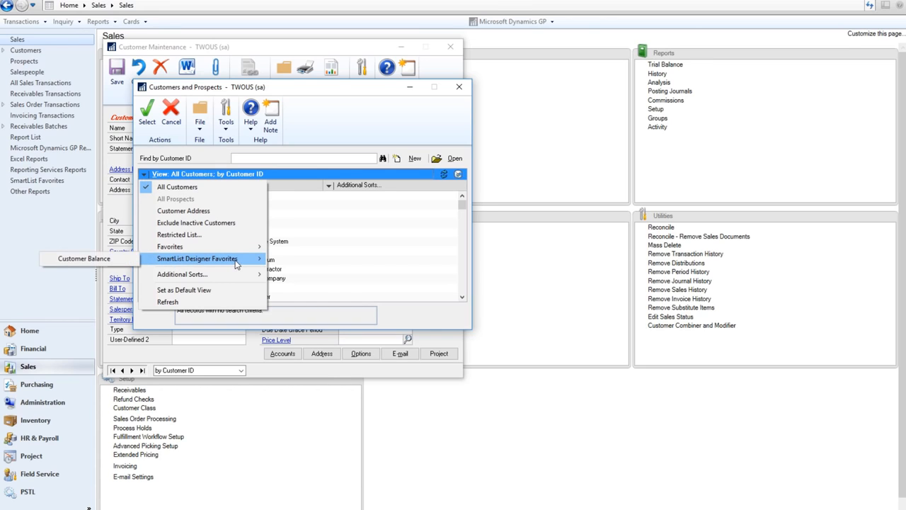
pyautogui.click(119, 260)
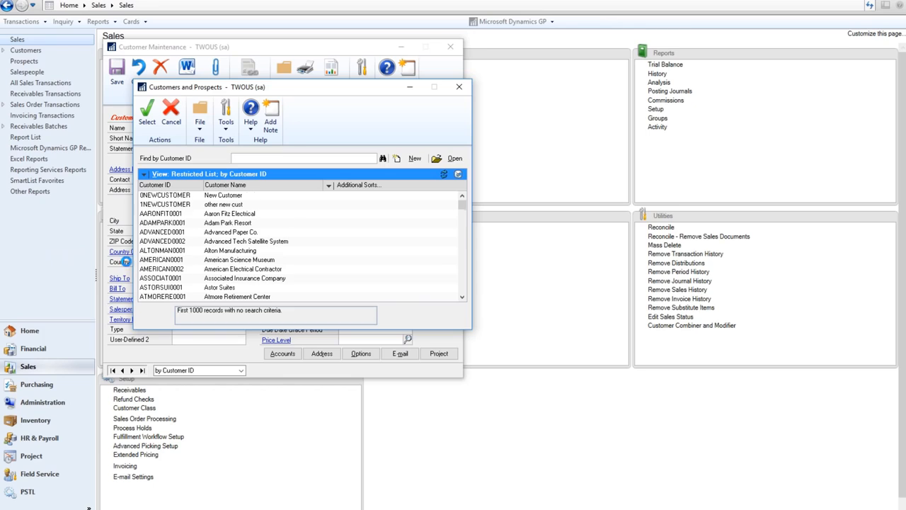
pyautogui.scroll(-1, 241, 259)
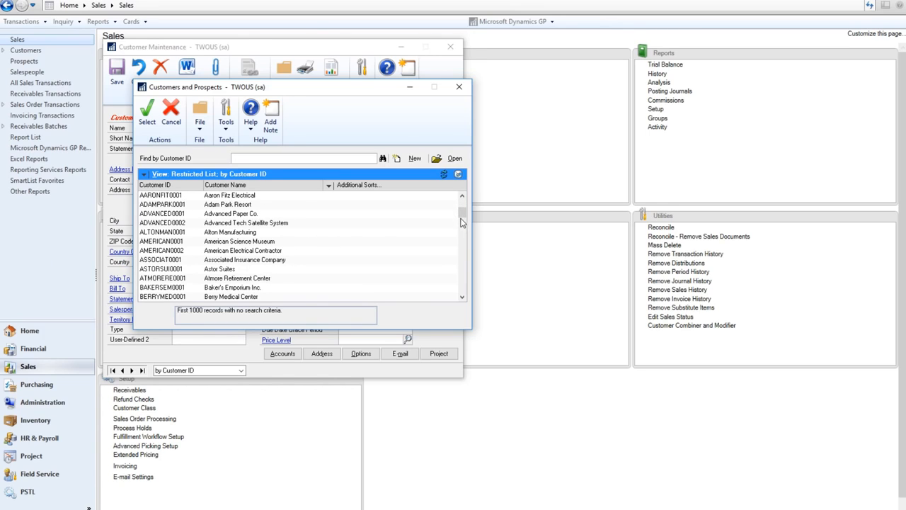
pyautogui.moveTo(461, 222); pyautogui.dragTo(461, 199)
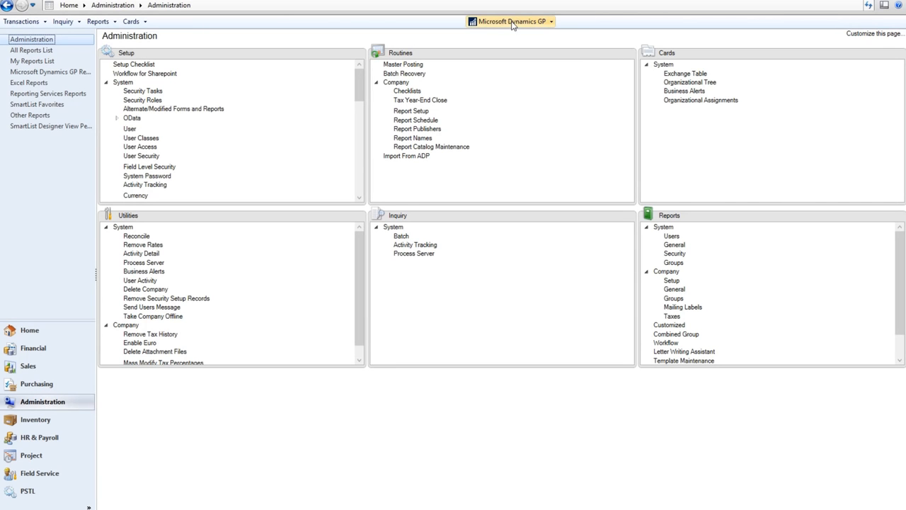
# In SmartList Options, select the Customer Balance category.
pyautogui.click(511, 22)
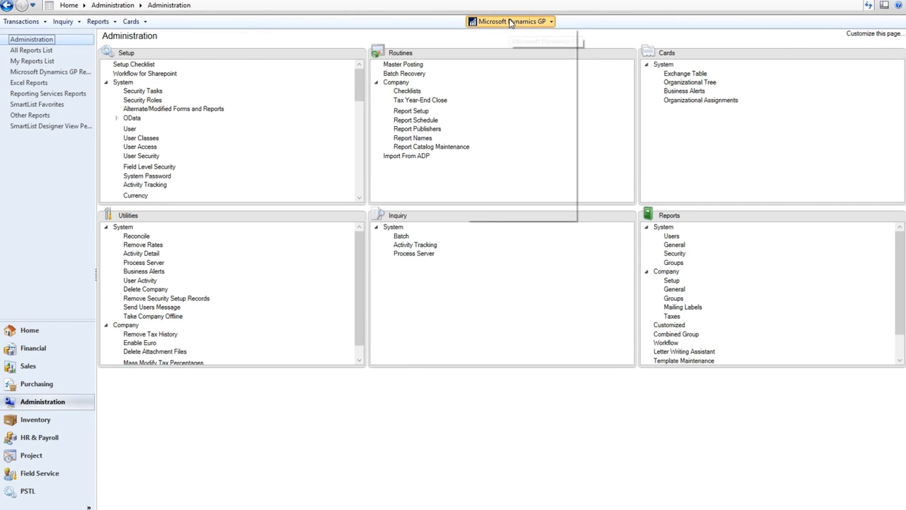
pyautogui.moveTo(516, 74)
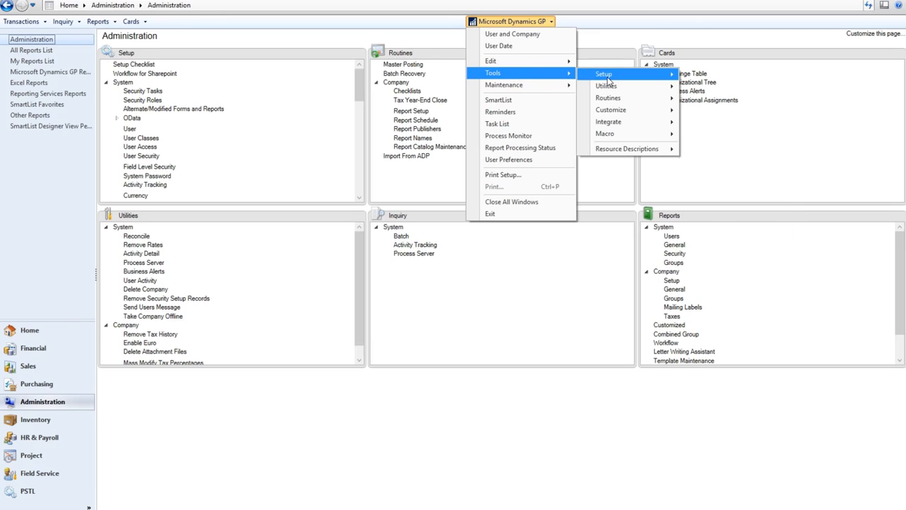
pyautogui.moveTo(678, 84)
pyautogui.moveTo(715, 88)
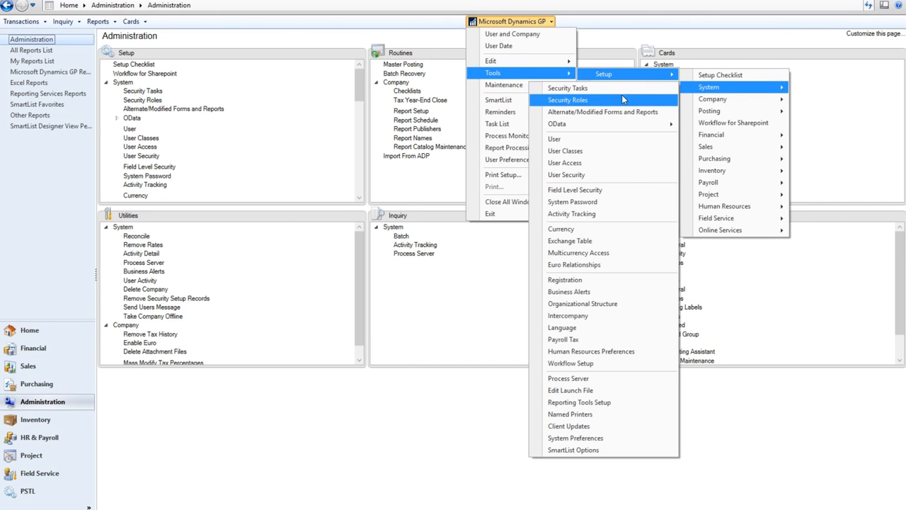
pyautogui.click(598, 452)
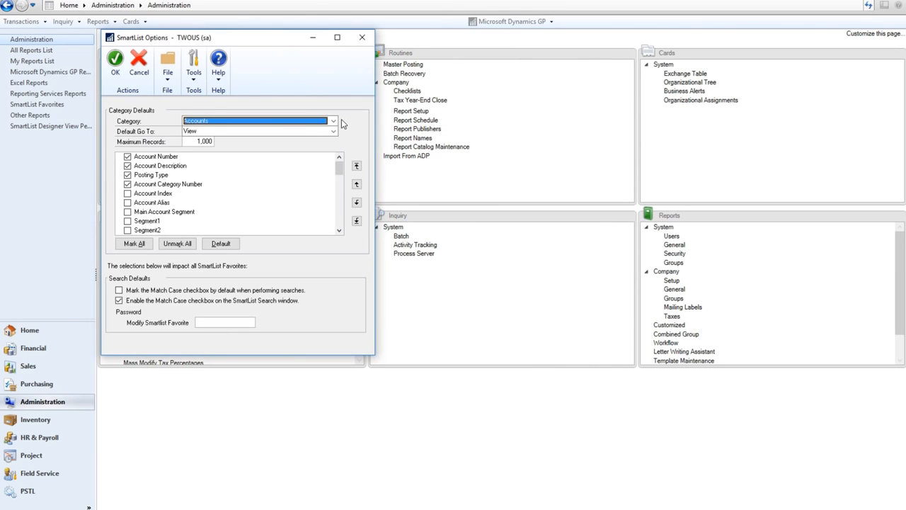
pyautogui.click(333, 125)
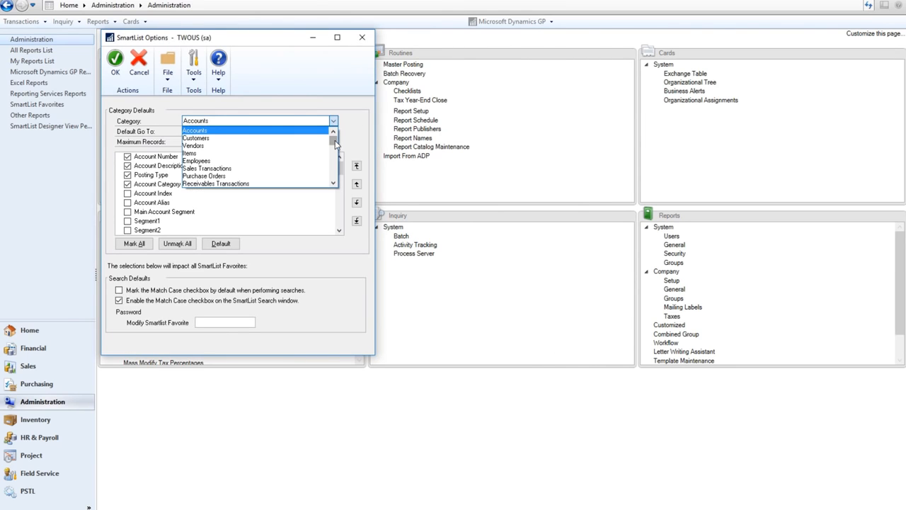
pyautogui.moveTo(335, 140); pyautogui.dragTo(332, 166)
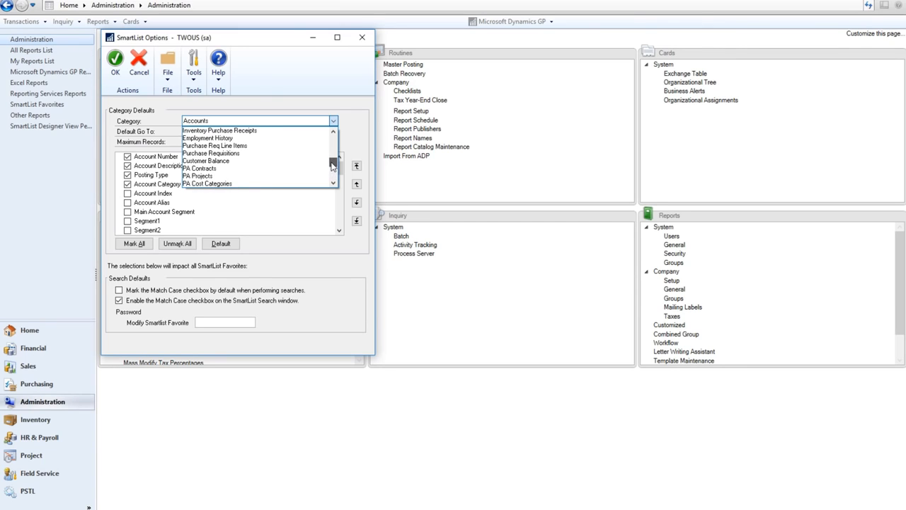
pyautogui.click(214, 161)
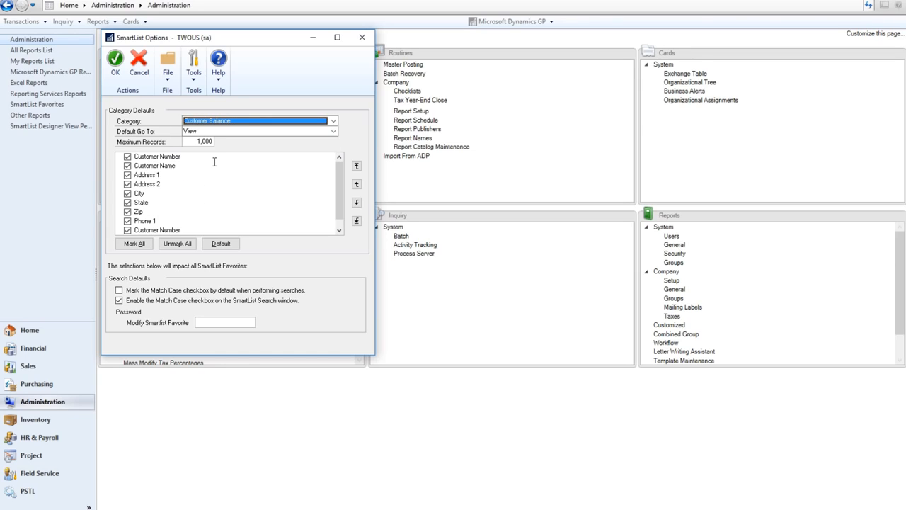
# Enter a password required to modify SmartList favorites and save the options.
pyautogui.click(206, 322)
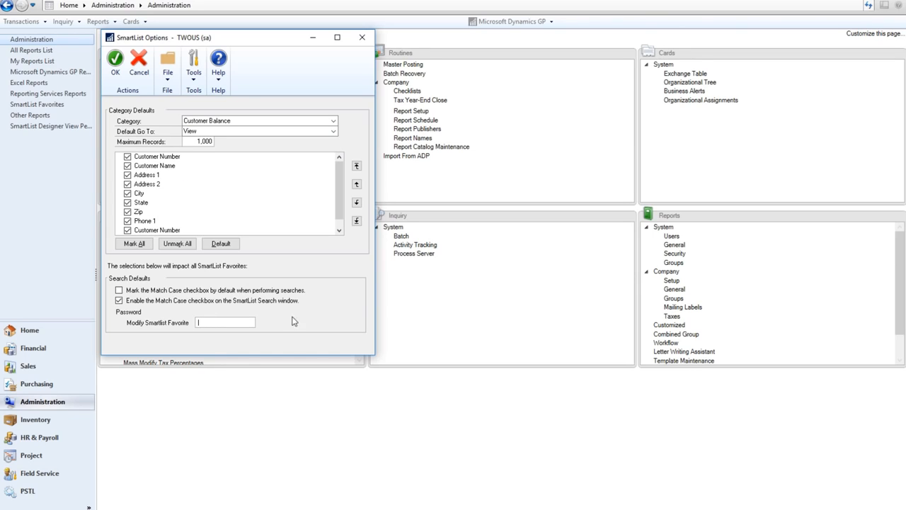
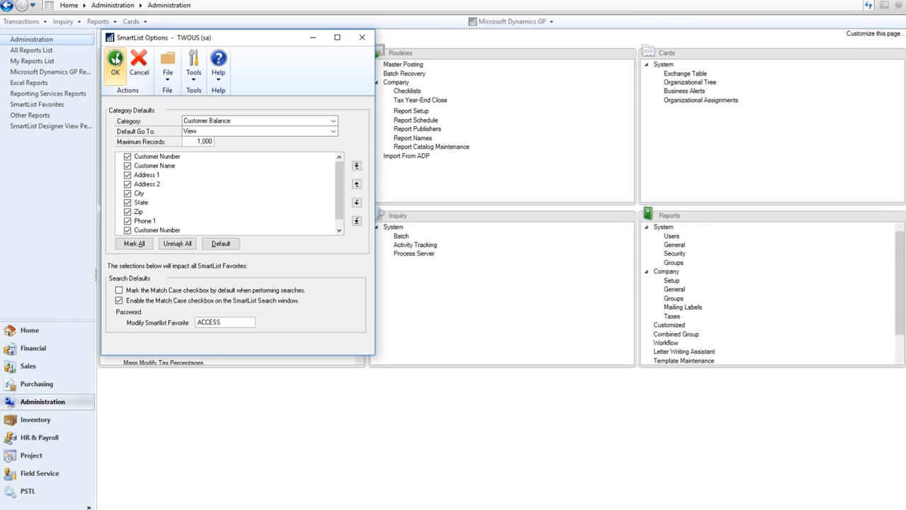
pyautogui.click(115, 61)
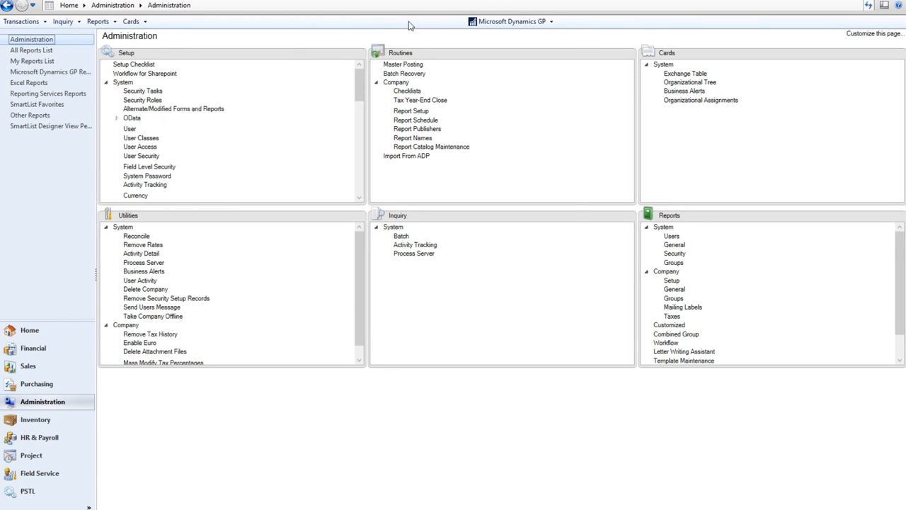
# Show the Customer Balance SmartList under Sales.
pyautogui.click(510, 21)
pyautogui.click(521, 100)
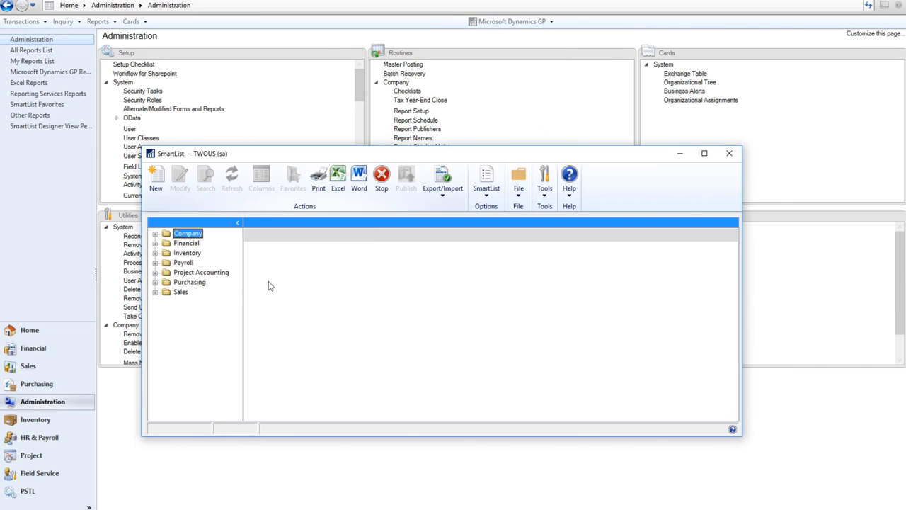
pyautogui.click(155, 292)
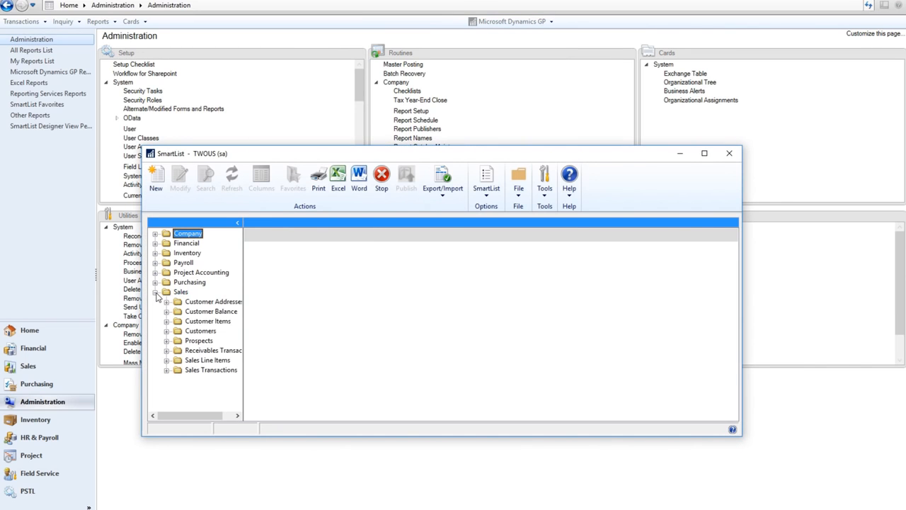
pyautogui.click(209, 313)
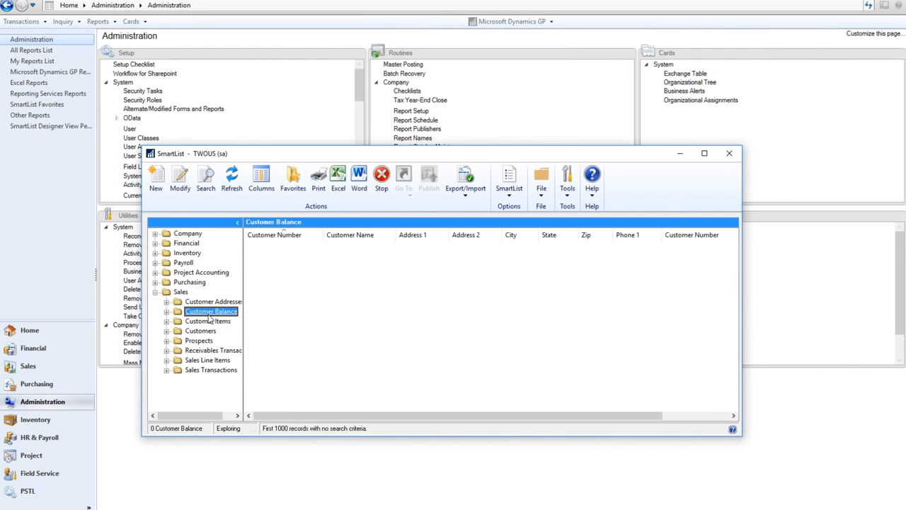
pyautogui.moveTo(191, 319); pyautogui.dragTo(218, 336)
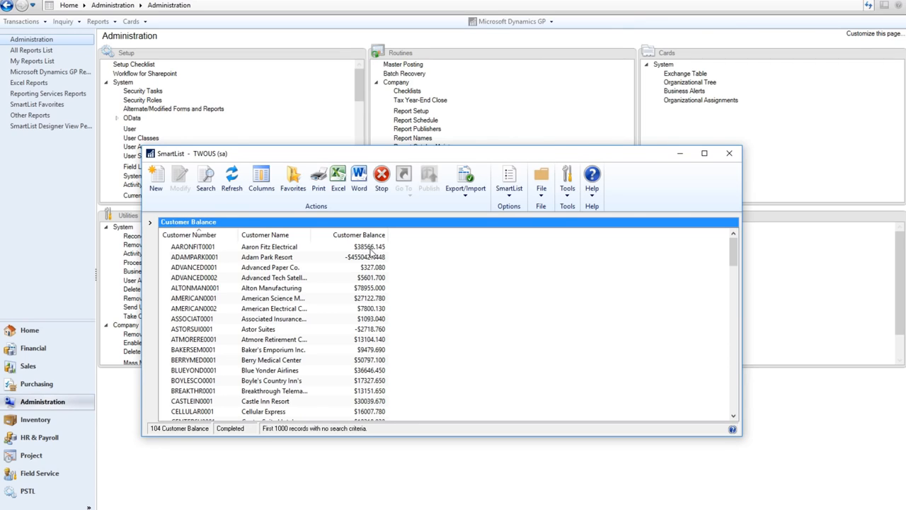
# Modify the Customer Balance favorite, entering the protection password when prompted.
pyautogui.click(297, 185)
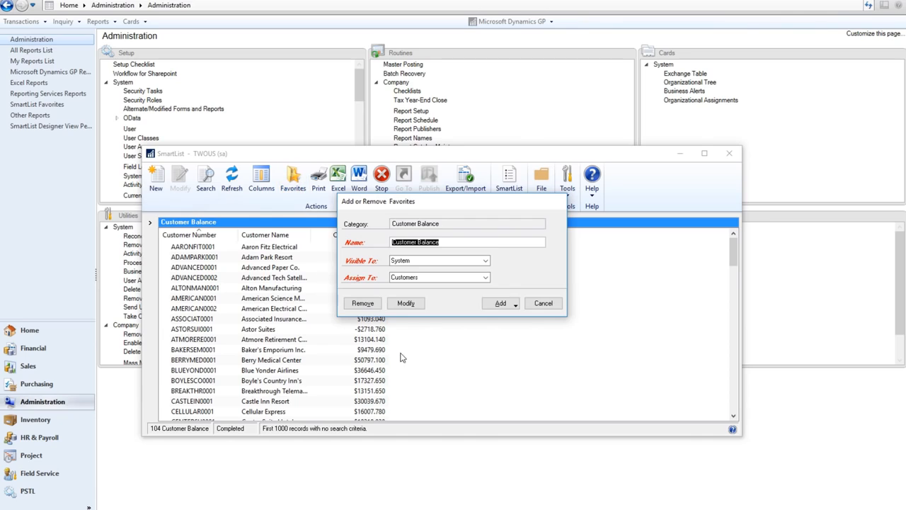
pyautogui.click(409, 305)
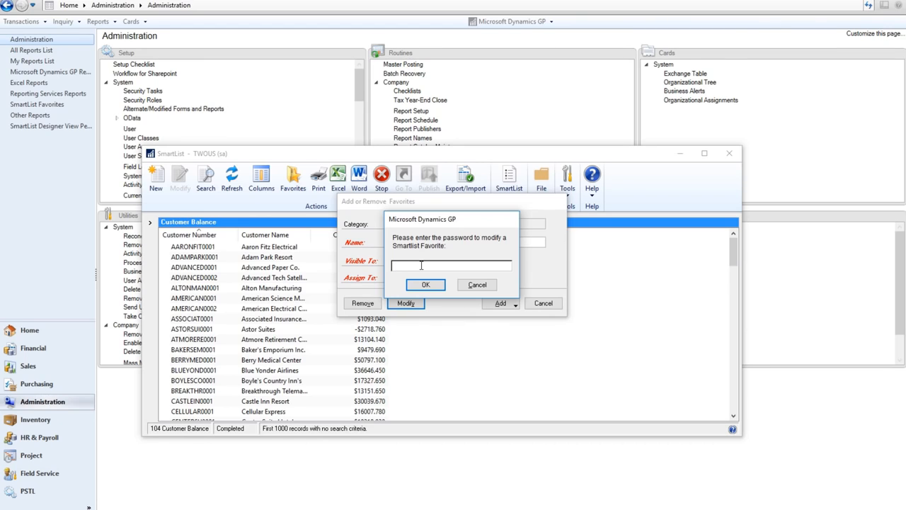
pyautogui.write('••••••')
pyautogui.click(425, 284)
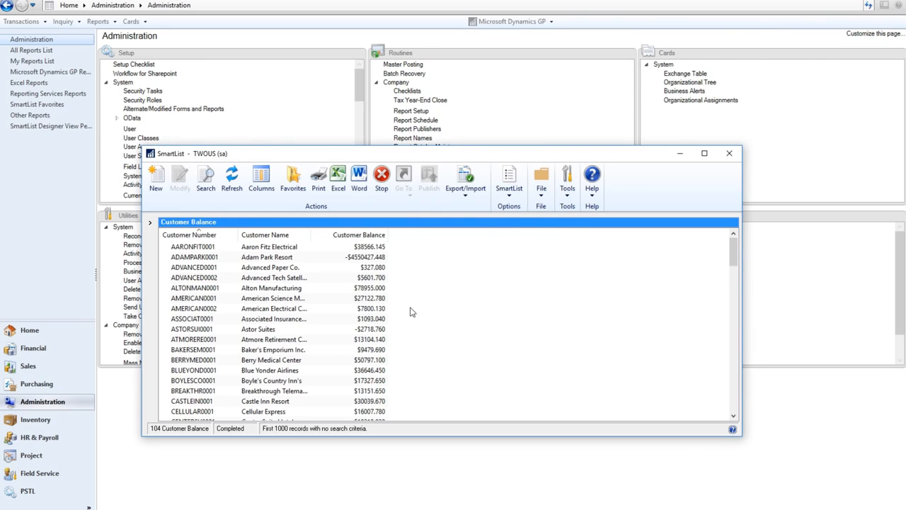